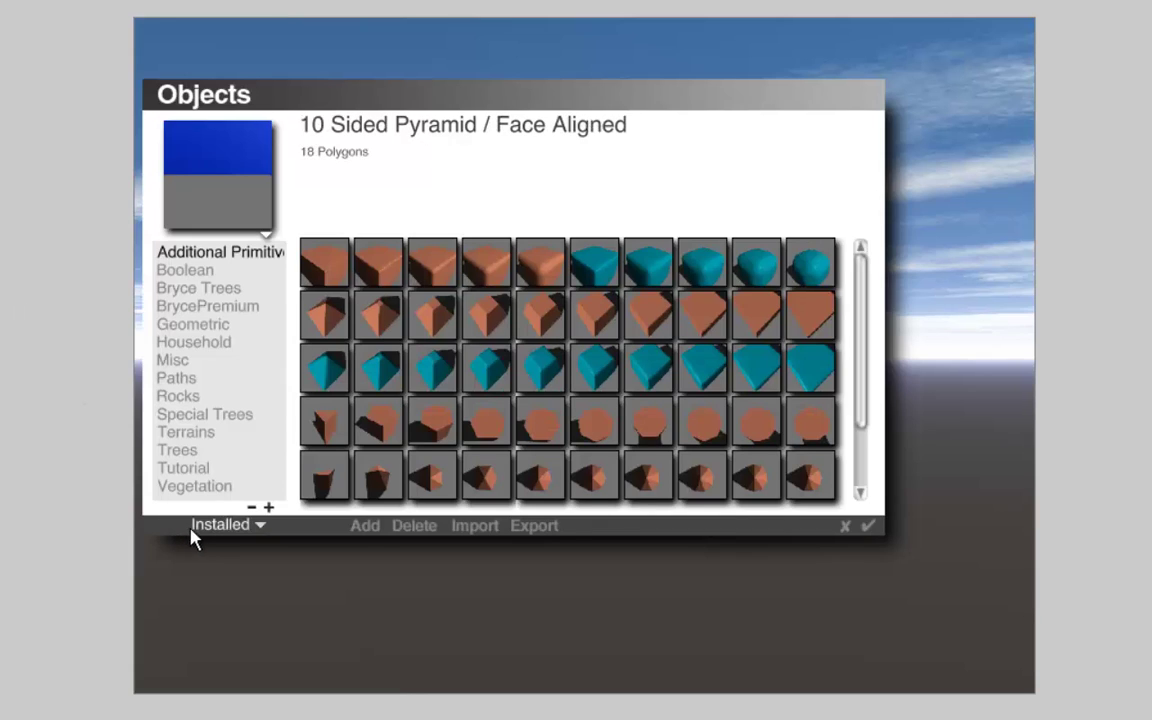
Add the xyzrgb_statuette02 scan from the Stanford collection's StanfordScans2 set to the scene
{"action": "left_click", "coordinate": [212, 526]}
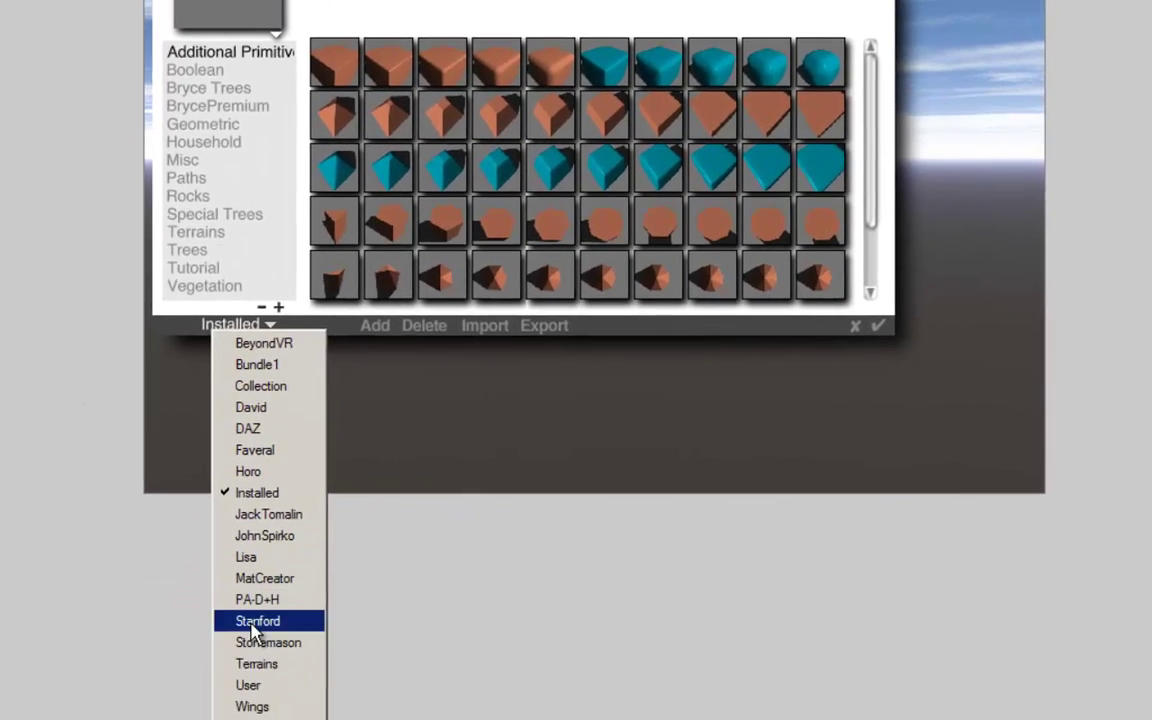
{"action": "left_click", "coordinate": [252, 621]}
{"action": "left_click", "coordinate": [212, 270]}
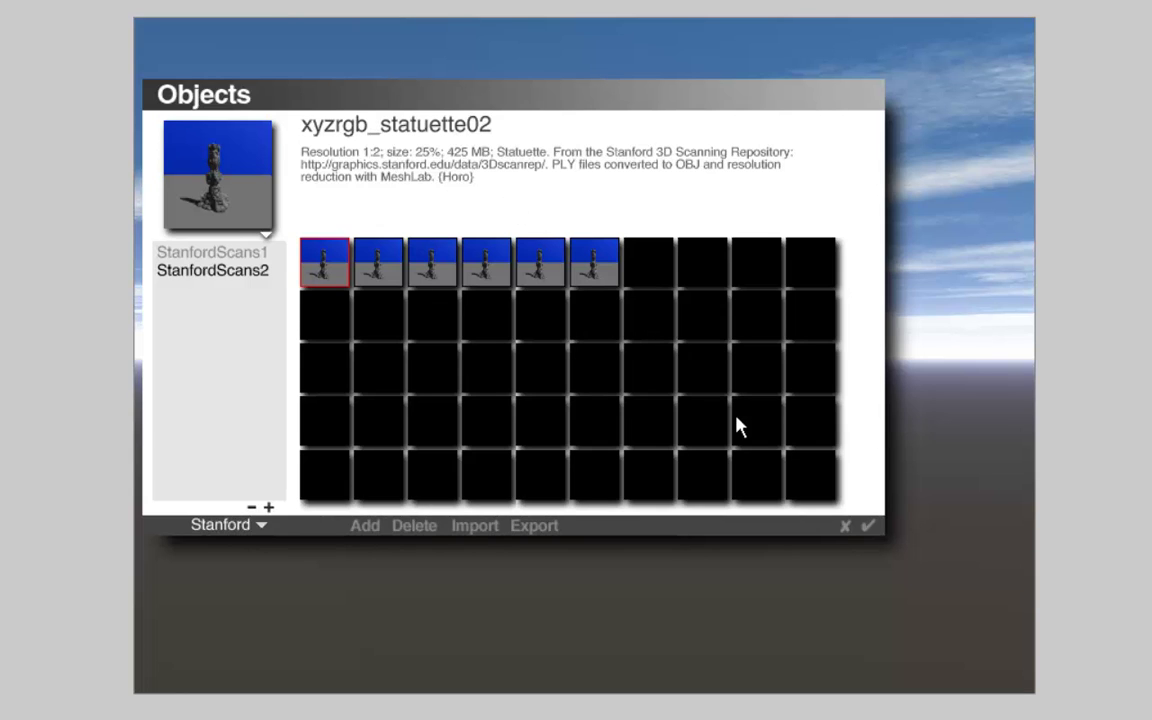
{"action": "left_click", "coordinate": [867, 525]}
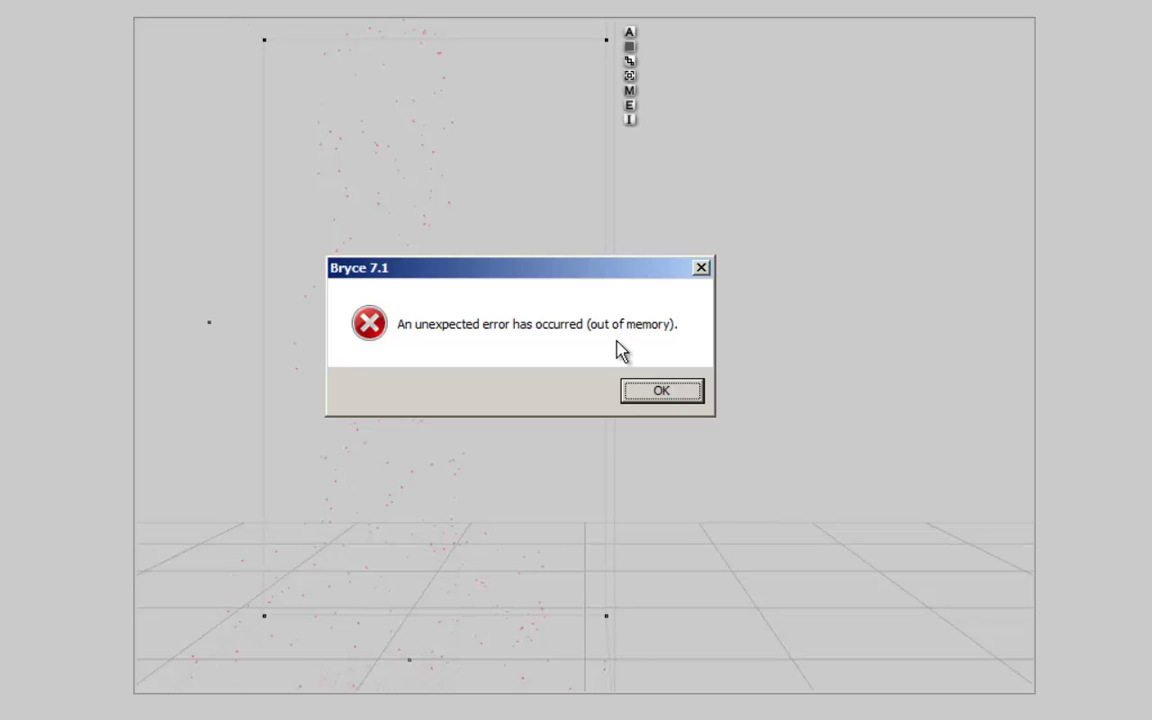
Dismiss the out-of-memory error and try adding xyzrgb_statuette02 again
{"action": "left_click", "coordinate": [661, 392]}
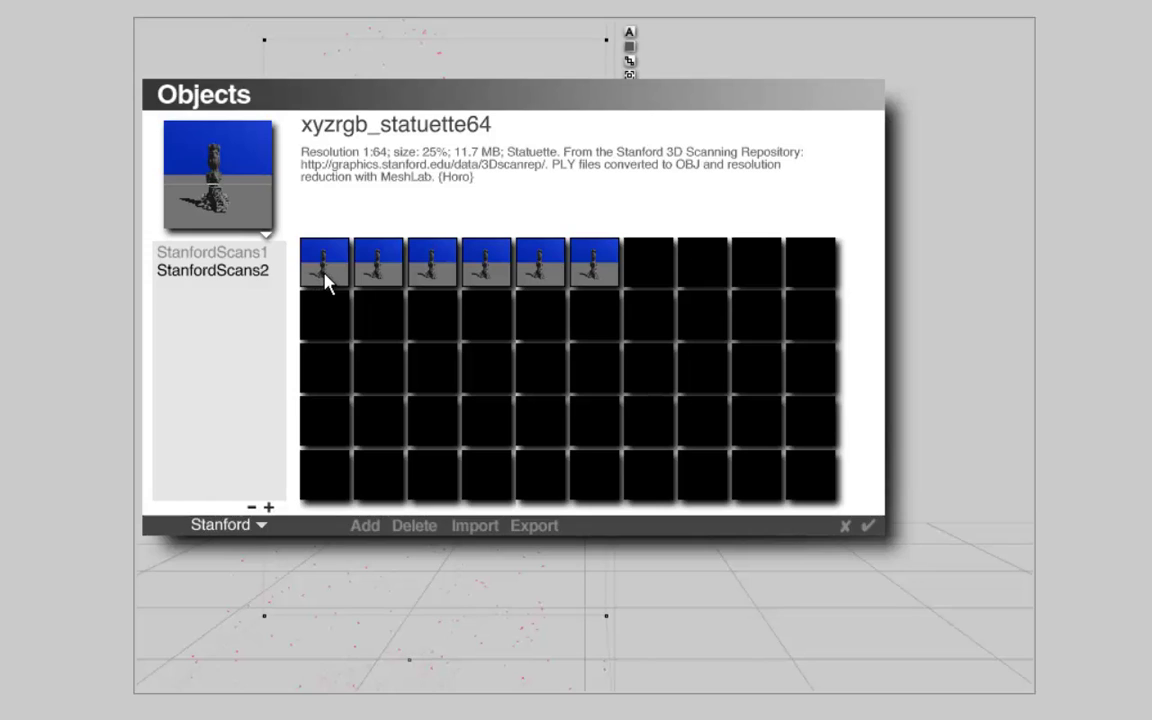
{"action": "left_click", "coordinate": [325, 278]}
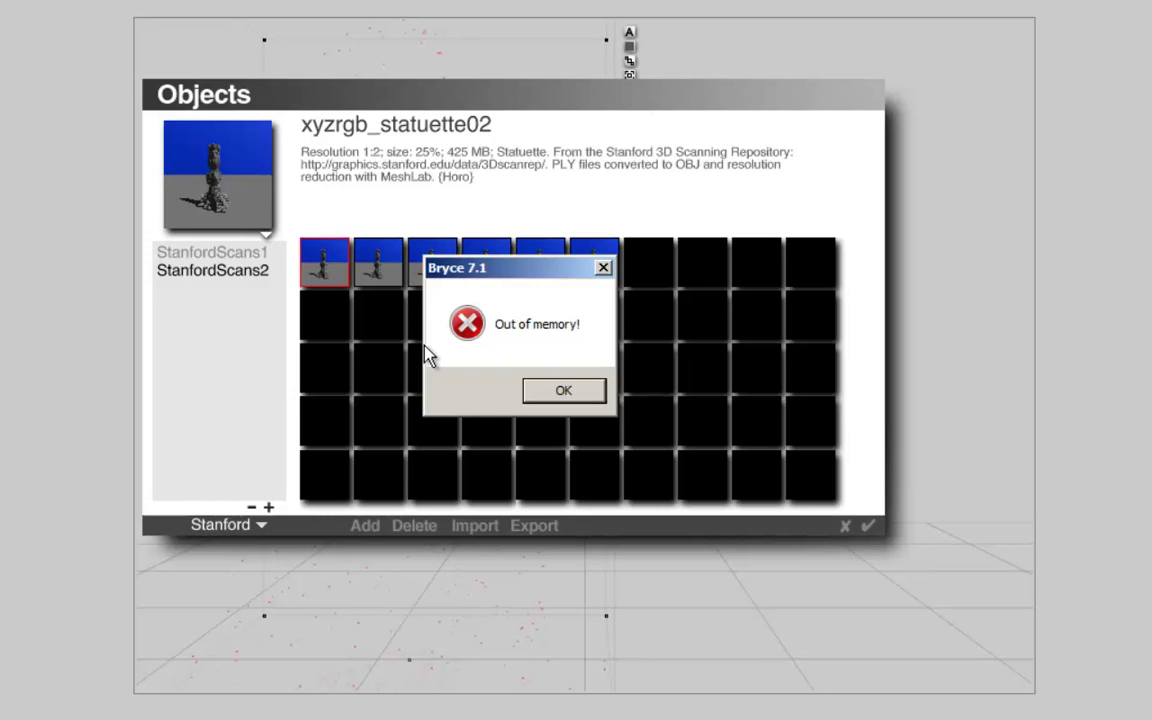
Clear the out-of-memory and missing-object messages, then add the xyzrgb_statuette16 scan
{"action": "left_click", "coordinate": [541, 395]}
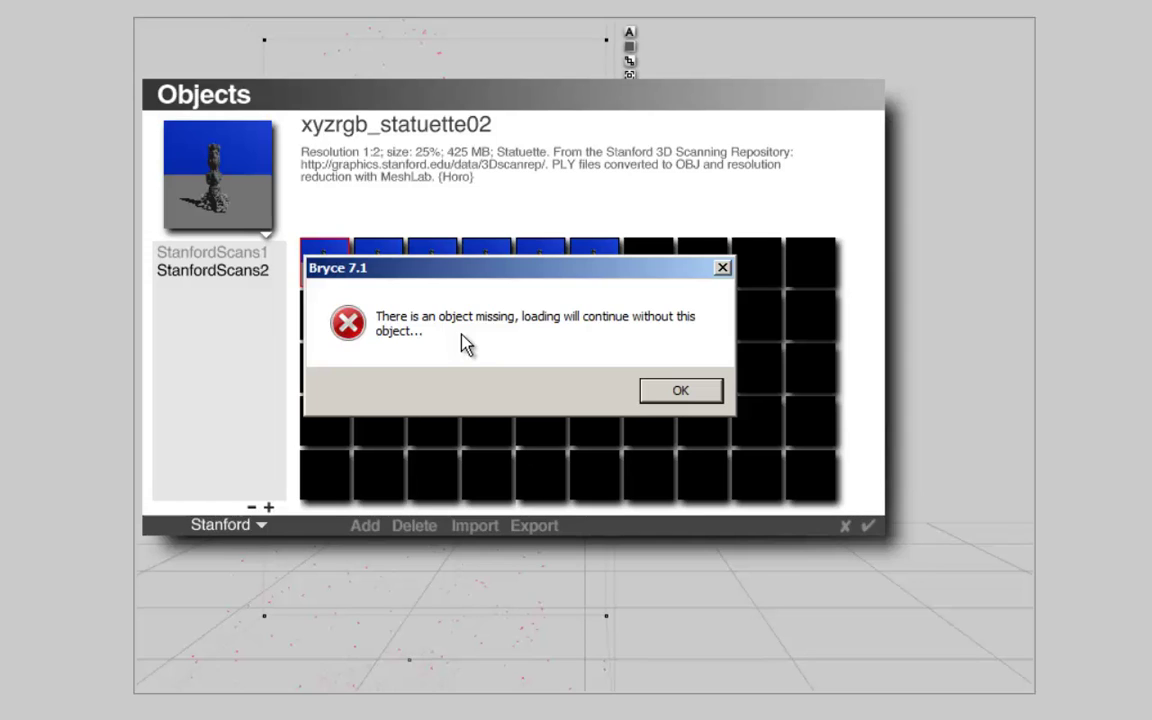
{"action": "left_click", "coordinate": [652, 391]}
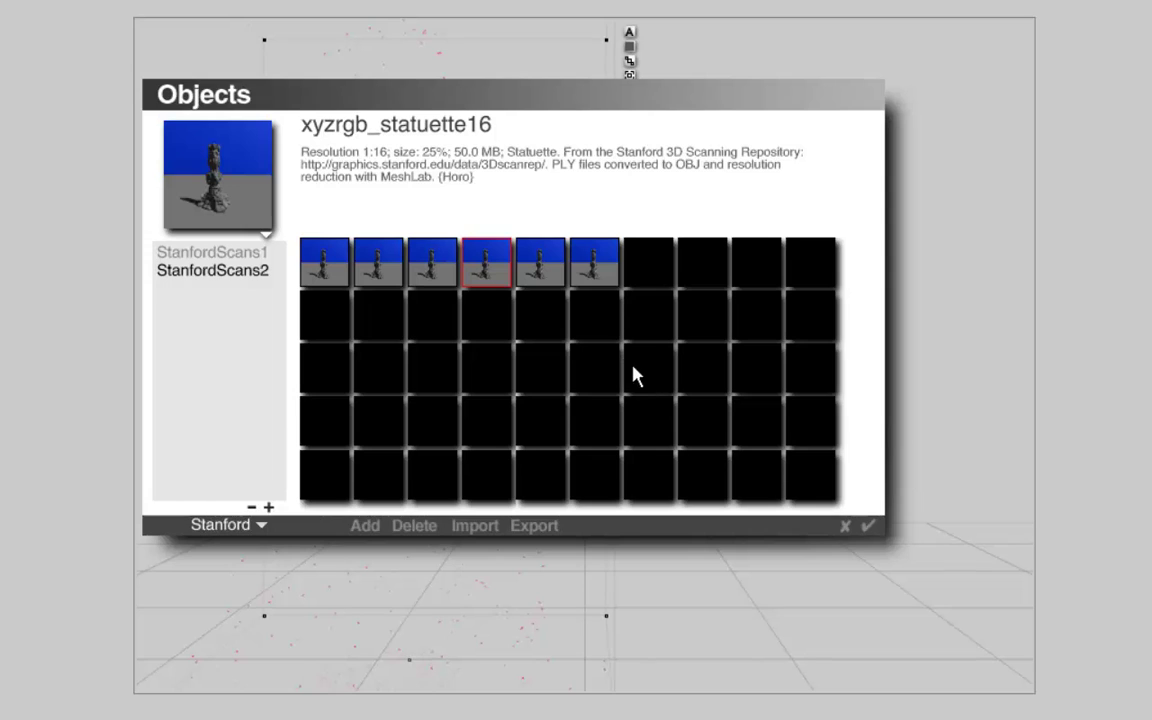
{"action": "left_click", "coordinate": [867, 526]}
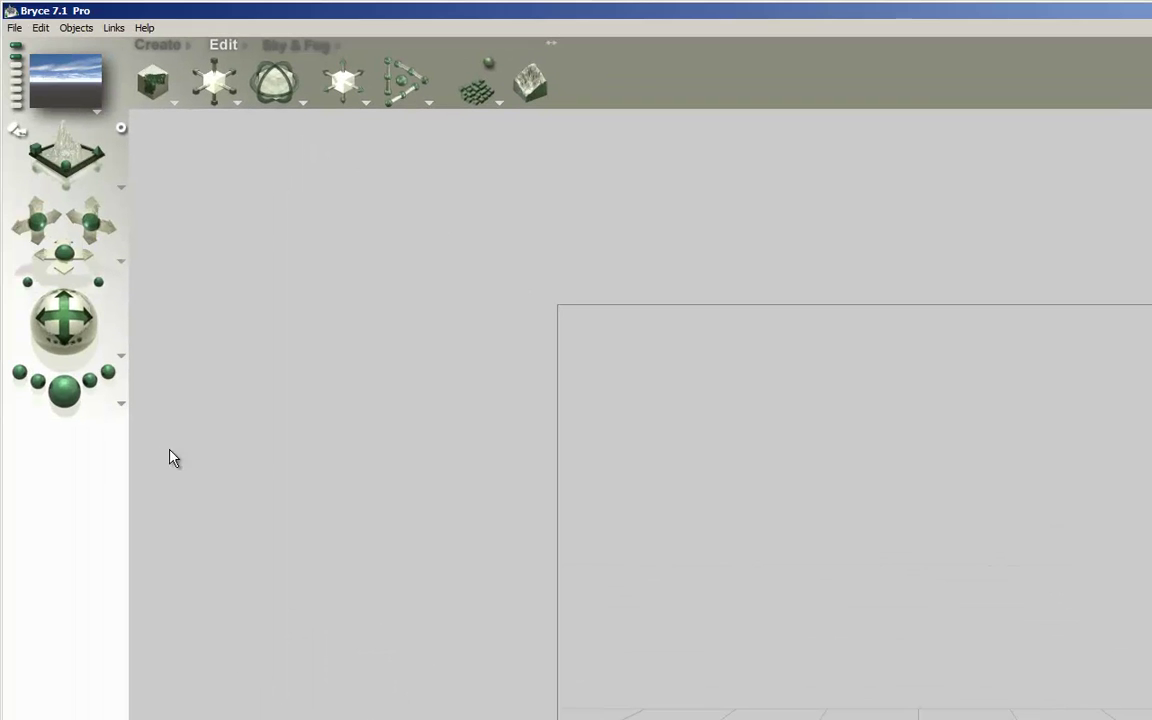
Save the scene under the name xx
{"action": "left_click", "coordinate": [16, 30]}
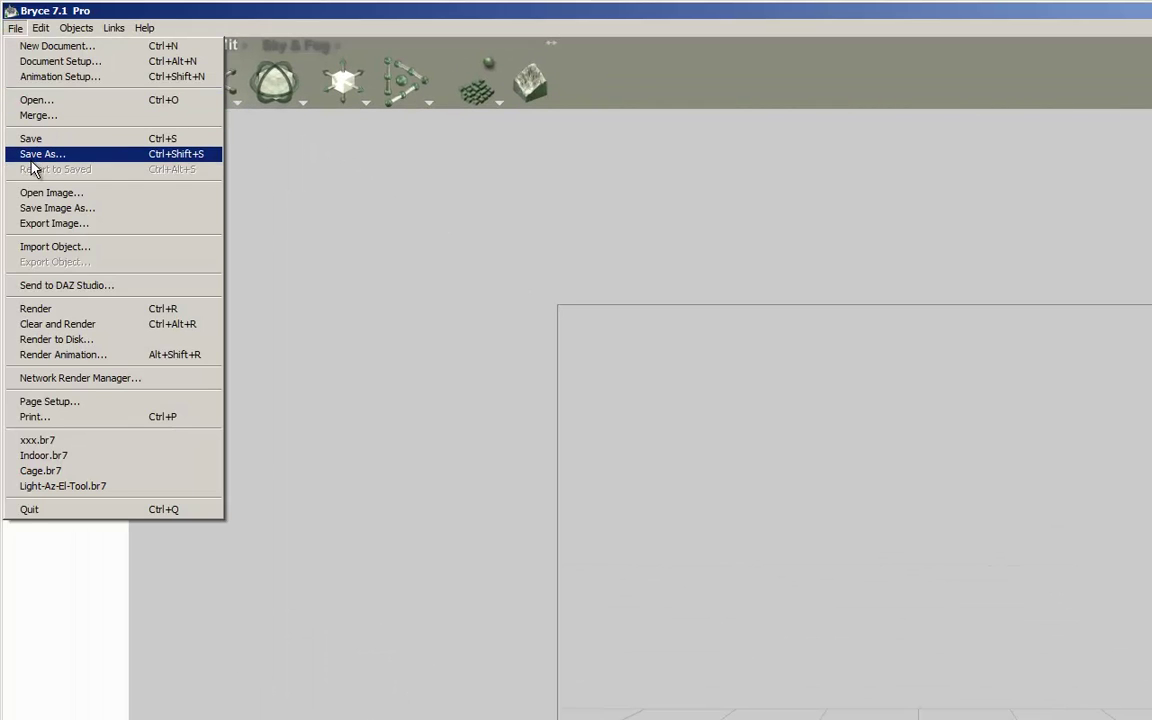
{"action": "left_click", "coordinate": [30, 154]}
{"action": "type", "text": "xx"}
{"action": "left_click", "coordinate": [983, 618]}
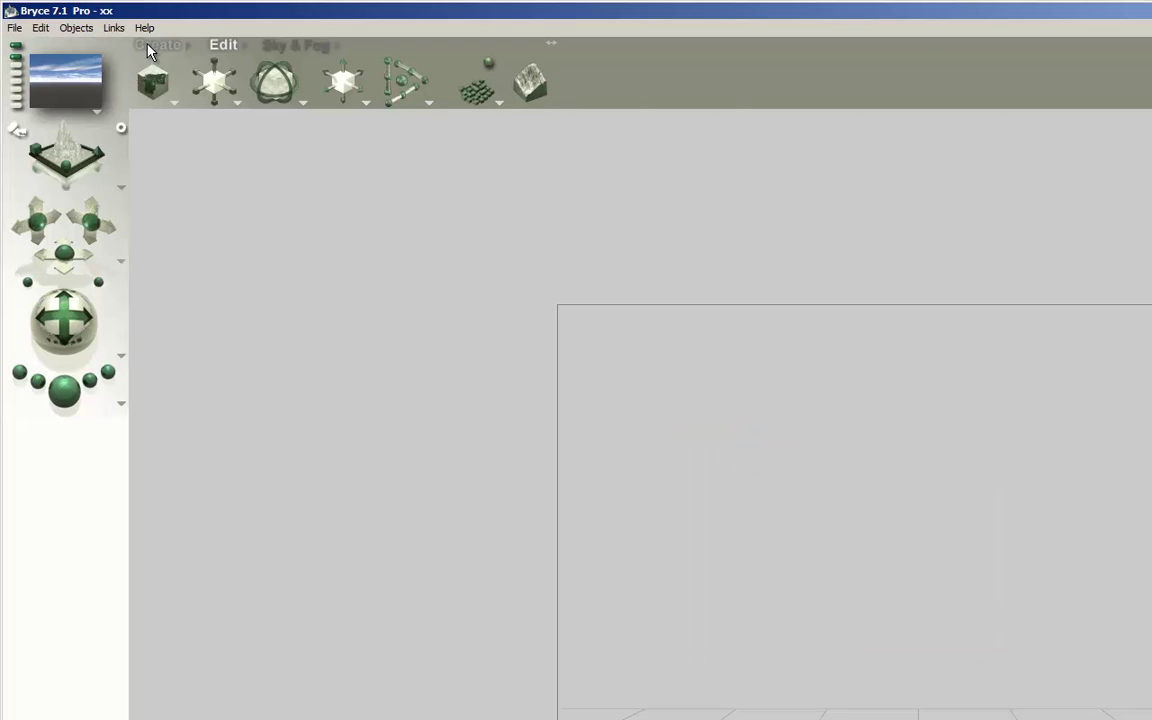
{"action": "left_click", "coordinate": [136, 44]}
{"action": "left_click", "coordinate": [341, 78]}
Revert the scene to its last saved version
{"action": "left_click", "coordinate": [15, 28]}
{"action": "left_click", "coordinate": [38, 169]}
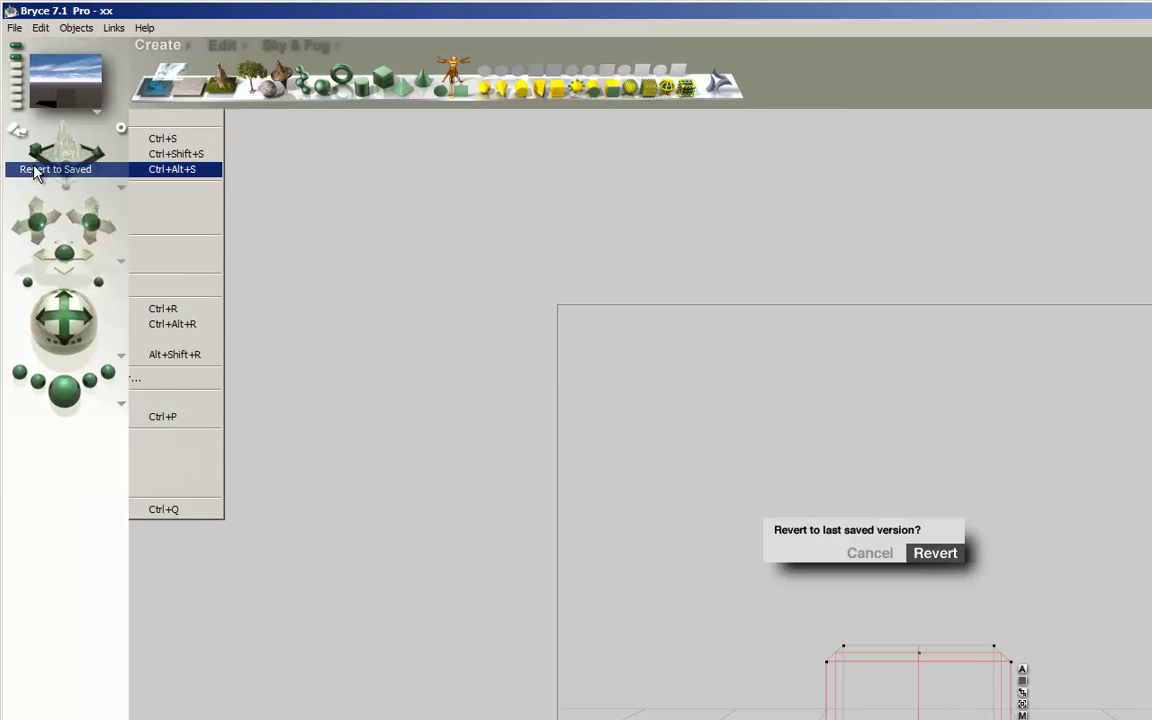
{"action": "left_click", "coordinate": [931, 553]}
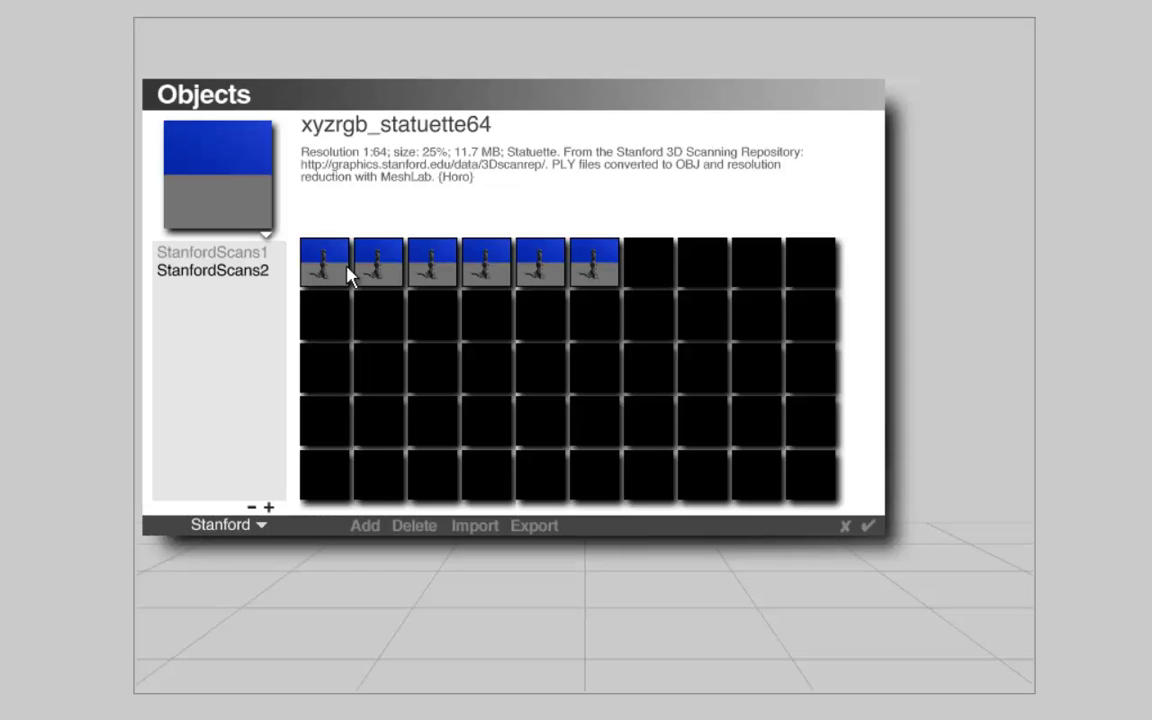
Add the xyzrgb_statuette04 scan, move the memory monitor aside, then close it
{"action": "left_click", "coordinate": [378, 265]}
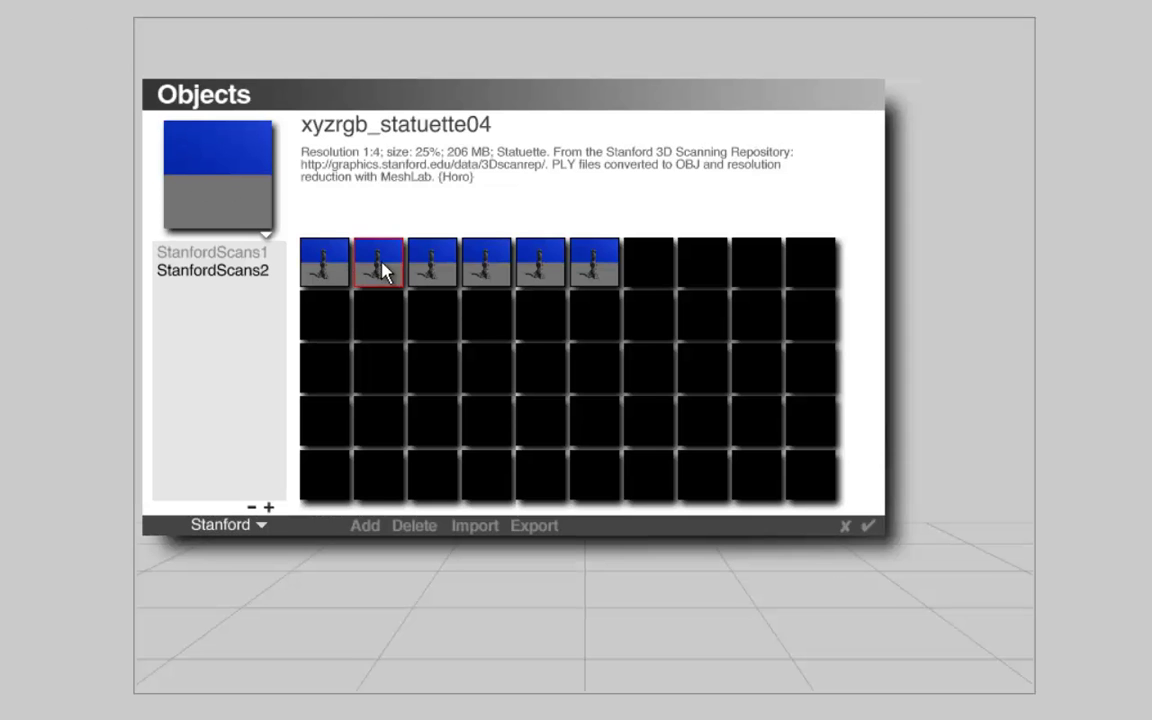
{"action": "left_click", "coordinate": [868, 526]}
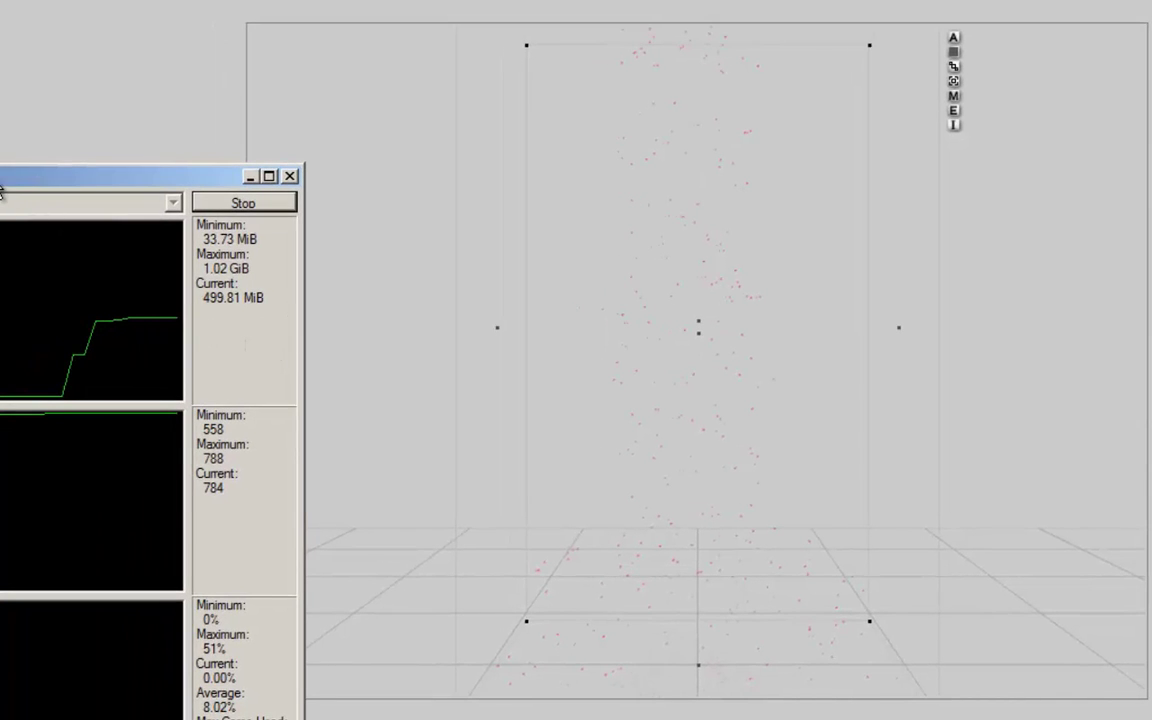
{"action": "left_click_drag", "start_coordinate": [6, 175], "coordinate": [0, 175]}
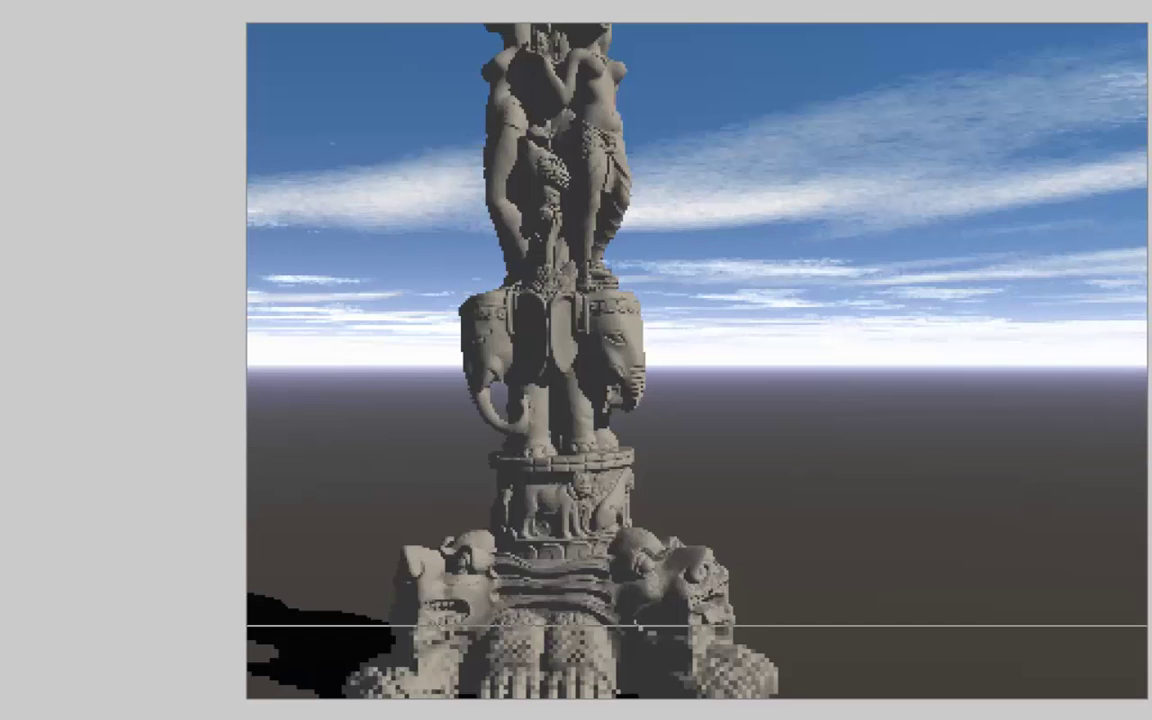
{"action": "left_click_drag", "start_coordinate": [10, 226], "coordinate": [84, 200]}
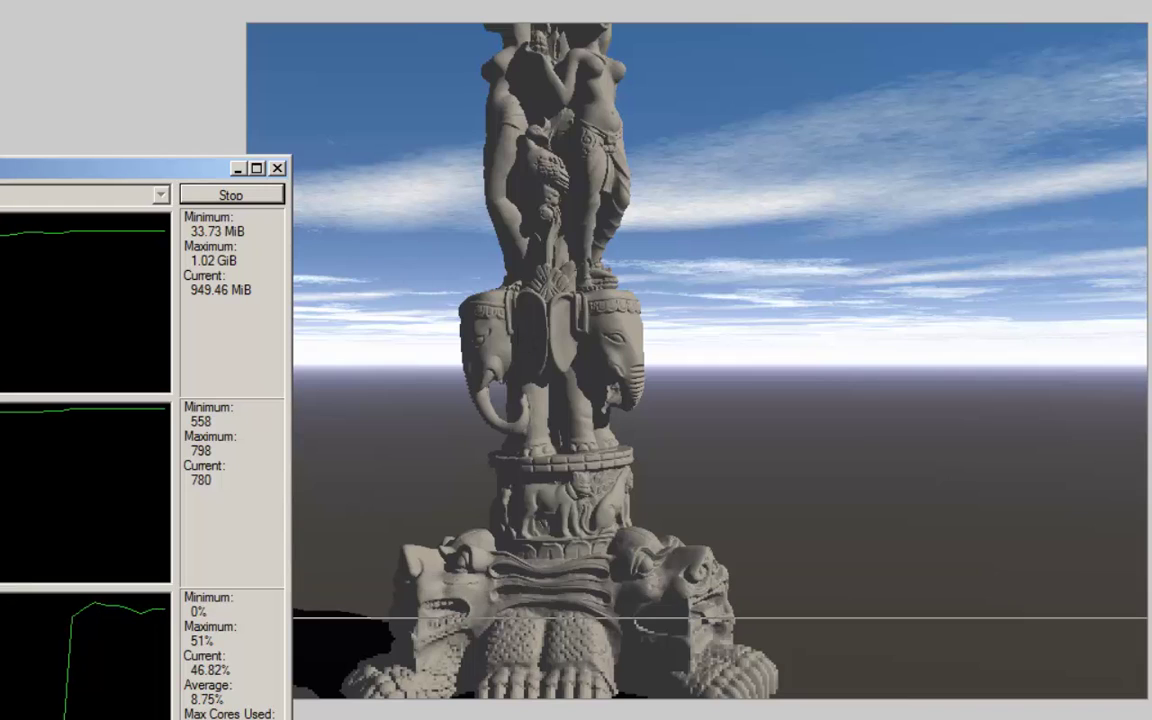
{"action": "key", "text": "alt+F4"}
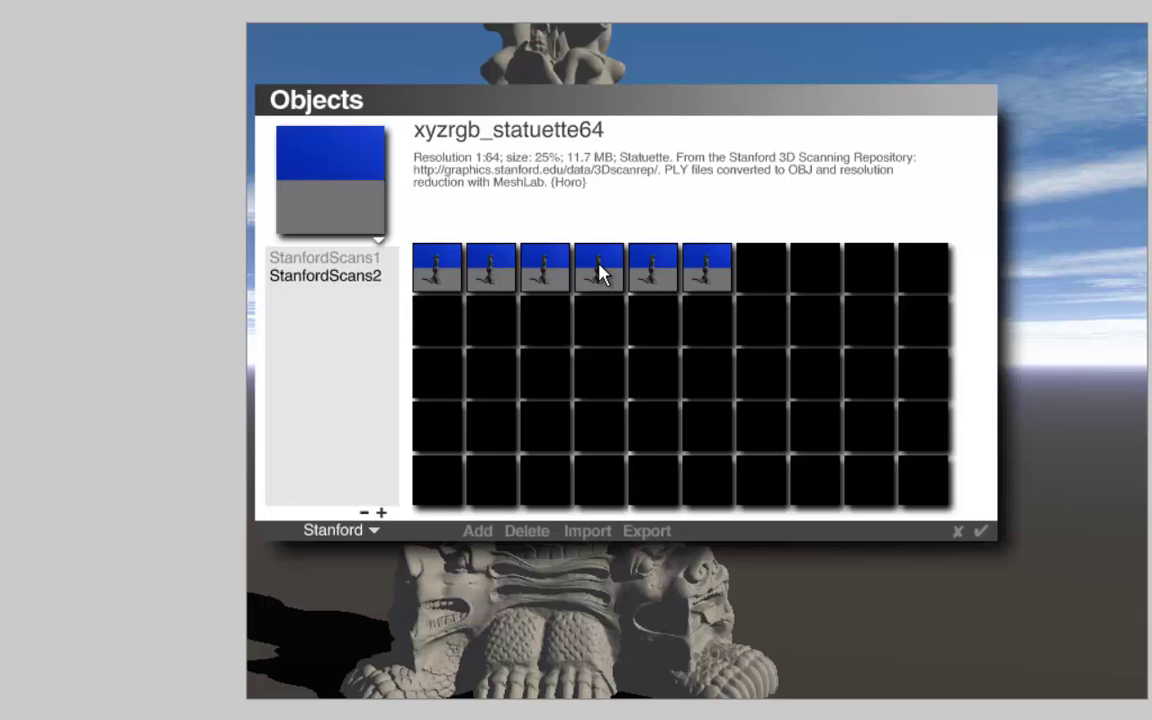
Add xyzrgb_statuette16 as a second statue, render with Ctrl+R, then return to wireframe
{"action": "left_click", "coordinate": [601, 270]}
{"action": "left_click", "coordinate": [981, 532]}
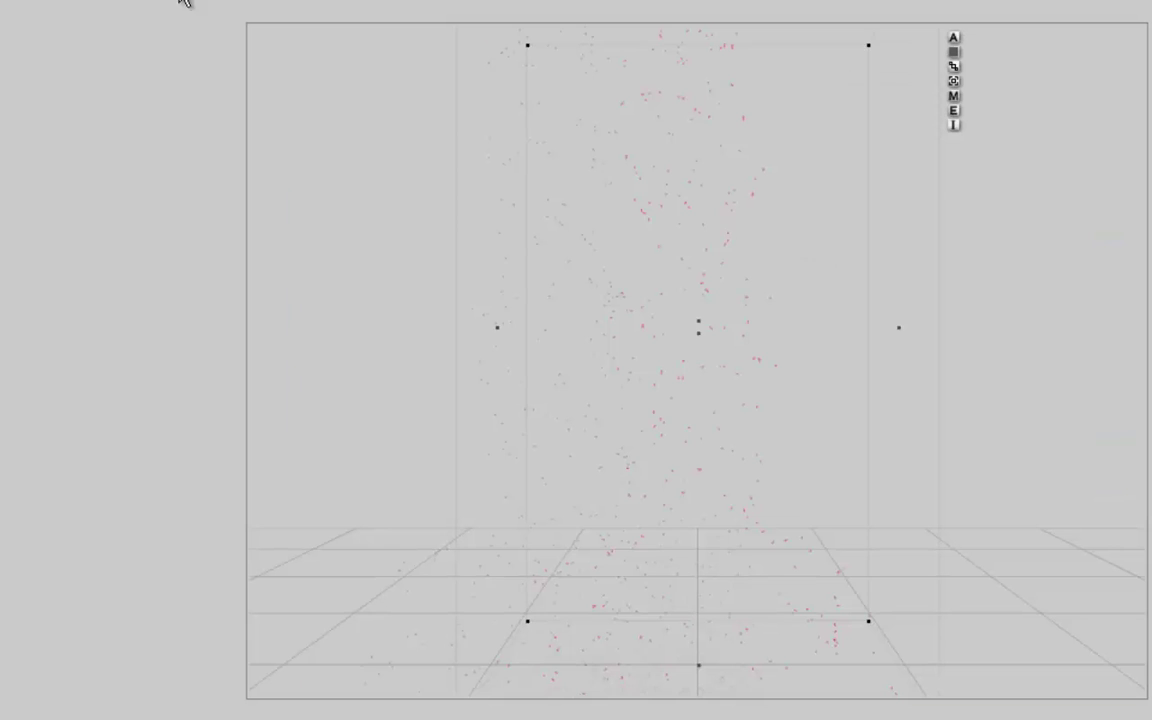
{"action": "key", "text": "ctrl+r"}
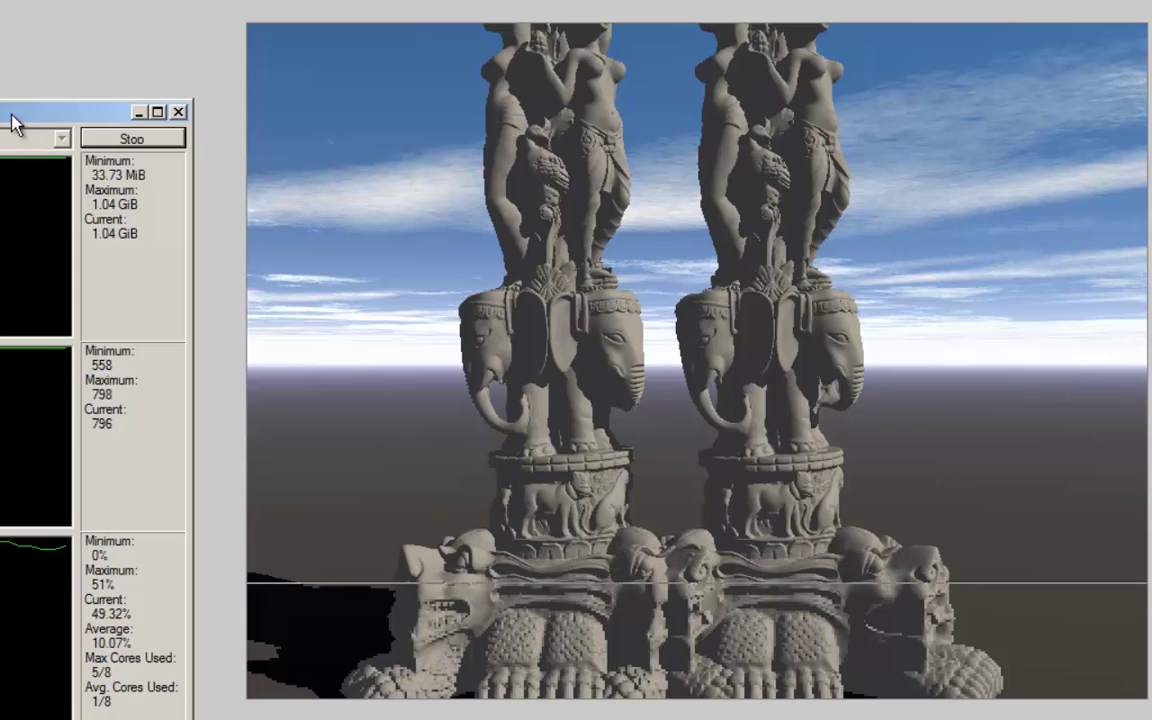
{"action": "left_click_drag", "start_coordinate": [13, 118], "coordinate": [0, 122]}
{"action": "left_click", "coordinate": [571, 347]}
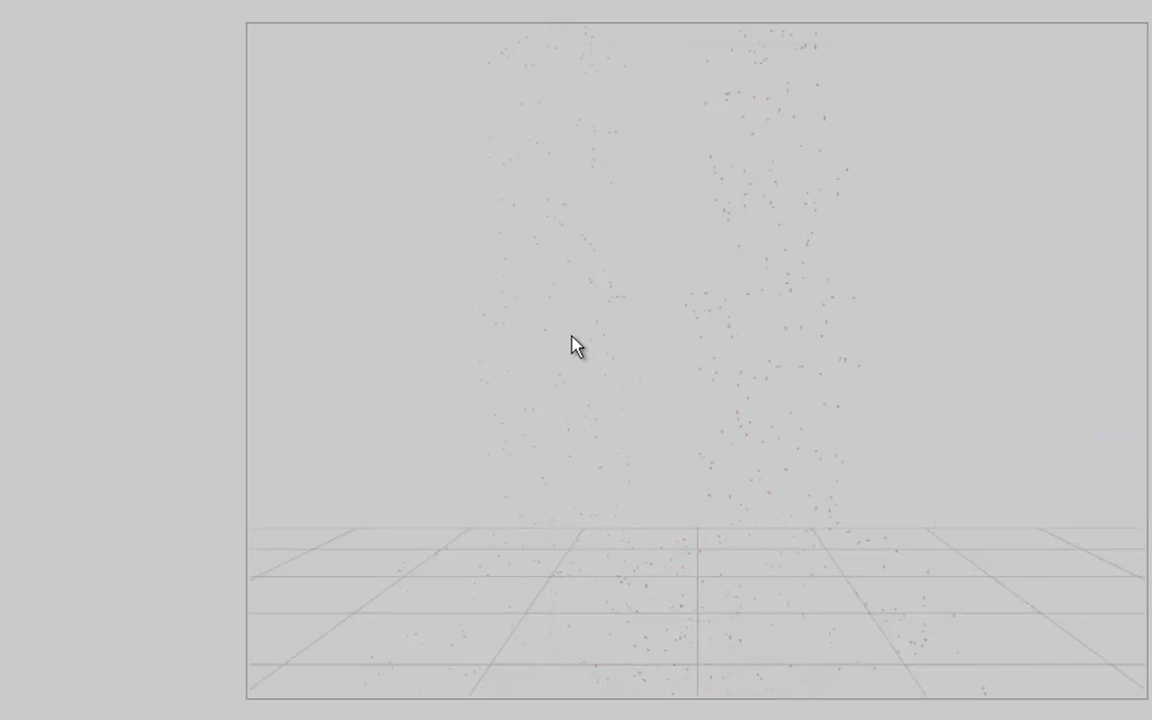
Deselect the statues so the render of both finishes
{"action": "left_click", "coordinate": [504, 368]}
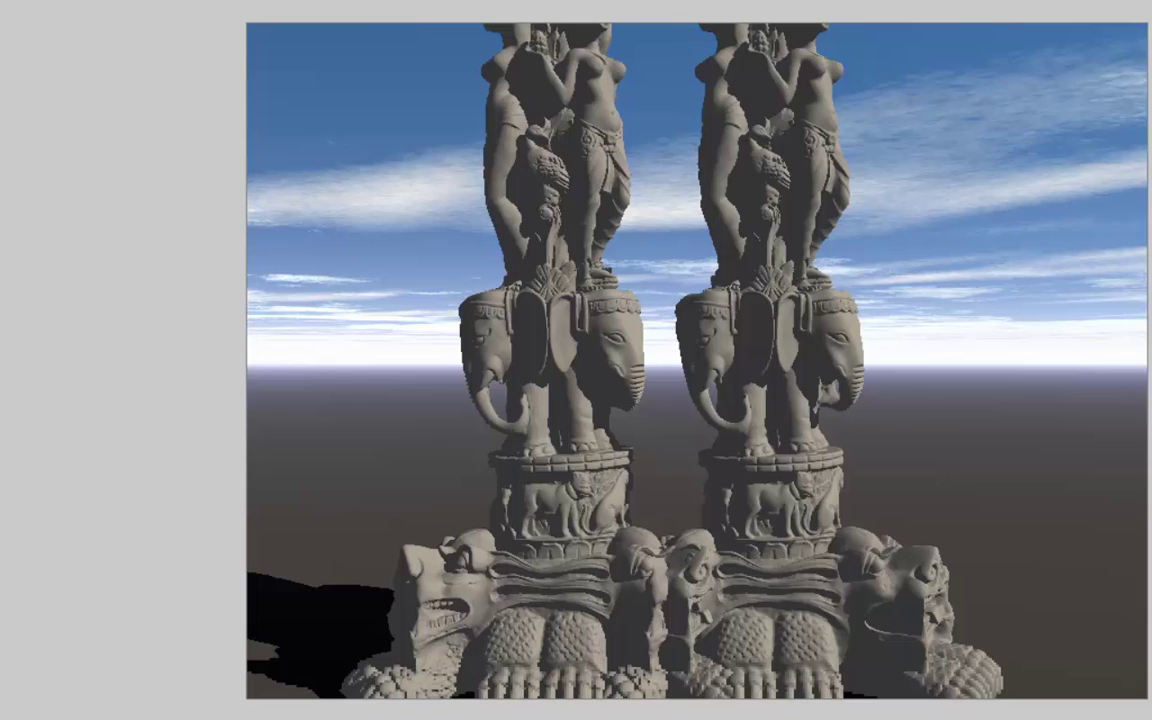
Open the x01 scene from the src folder, then bring up the Save As dialog
{"action": "key", "text": "ctrl+o"}
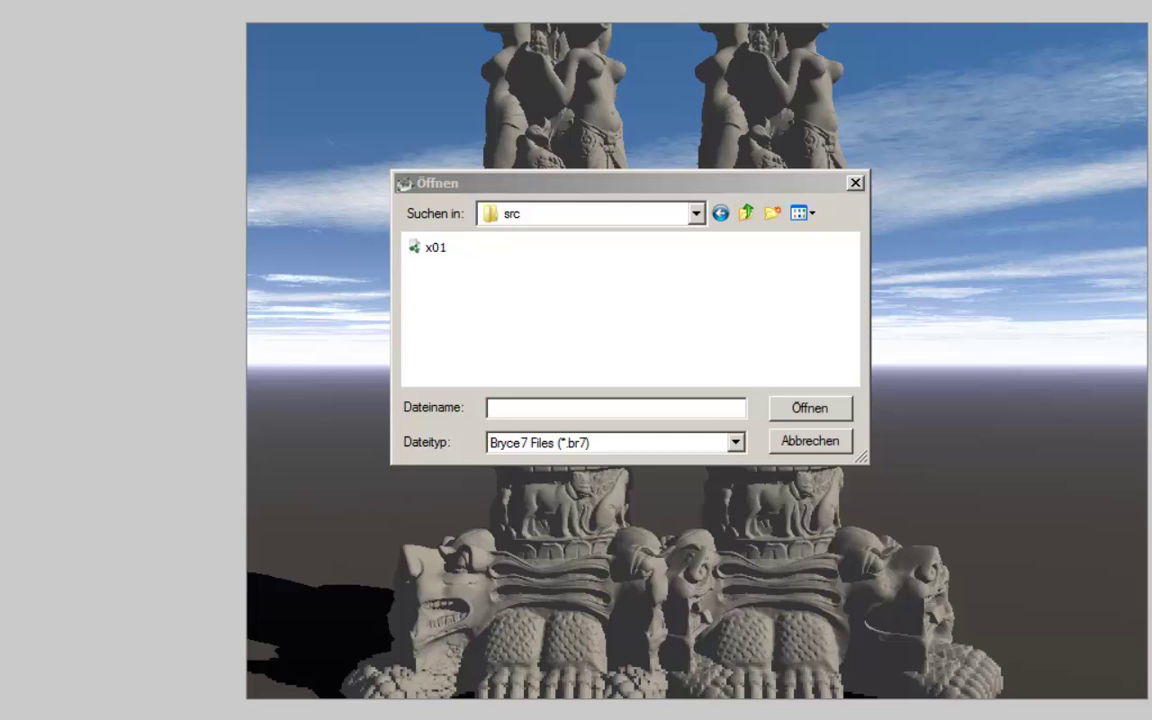
{"action": "double_click", "coordinate": [435, 250]}
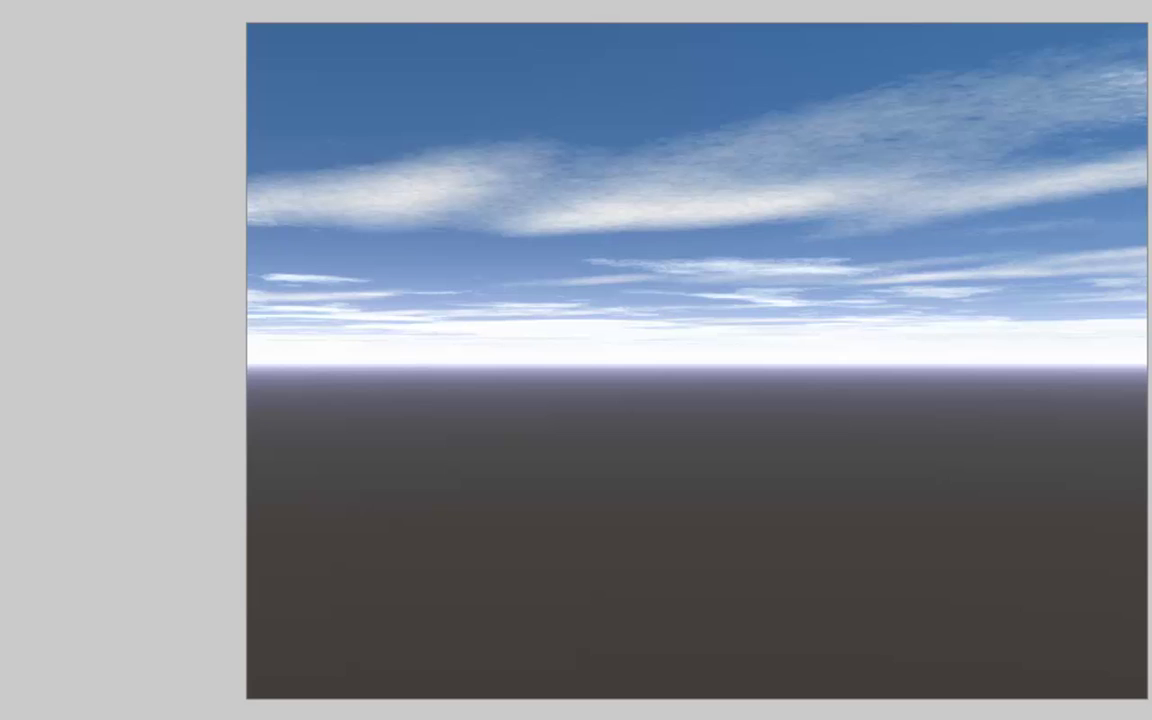
{"action": "key", "text": "ctrl+shift+s"}
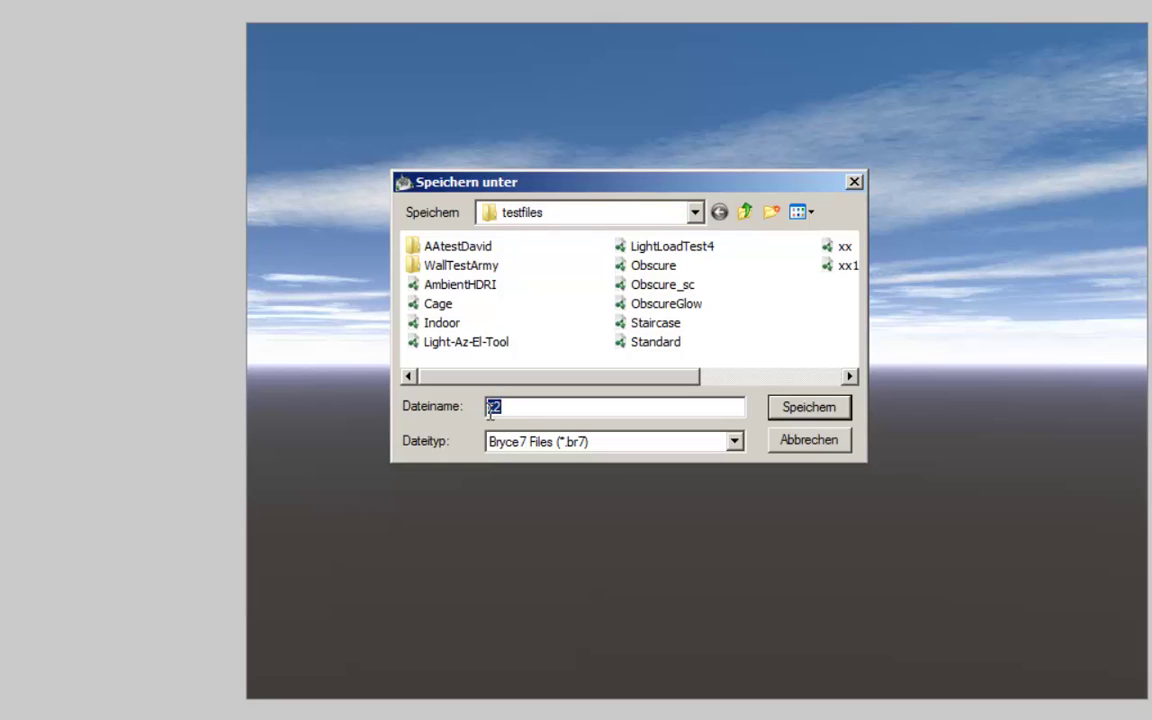
Cancel the Bryce save dialog and compute 2^32 in Calc98, giving 4.294967296e9
{"action": "left_click", "coordinate": [805, 452]}
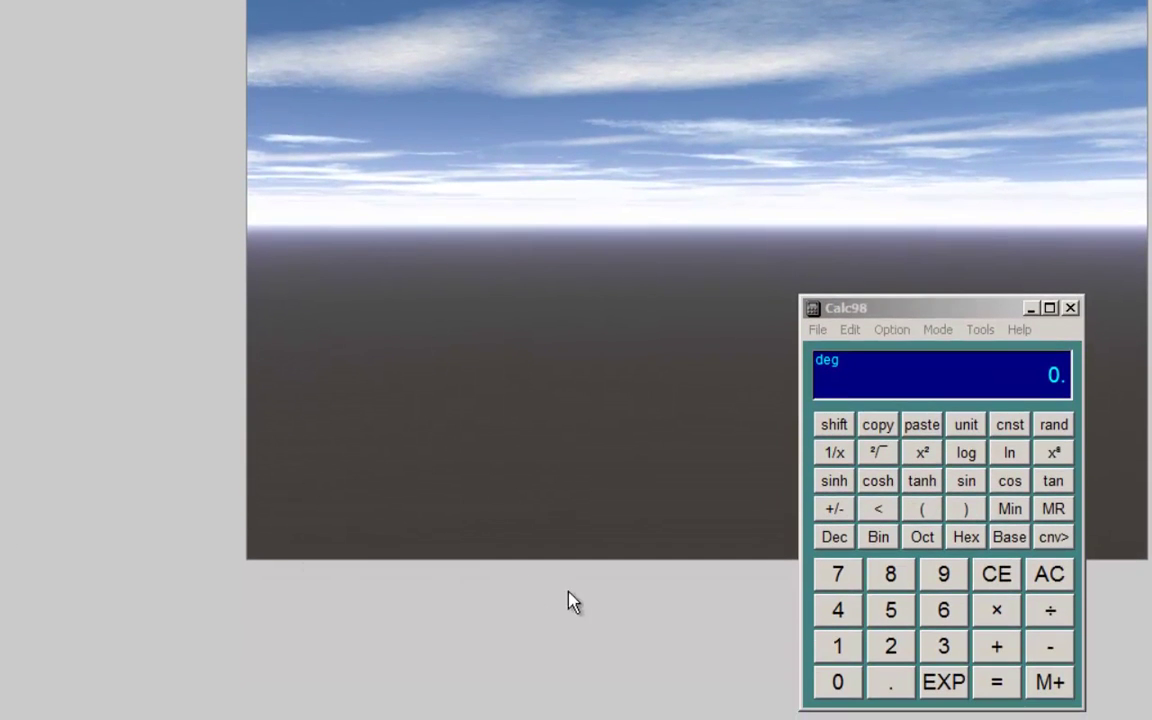
{"action": "left_click", "coordinate": [889, 647]}
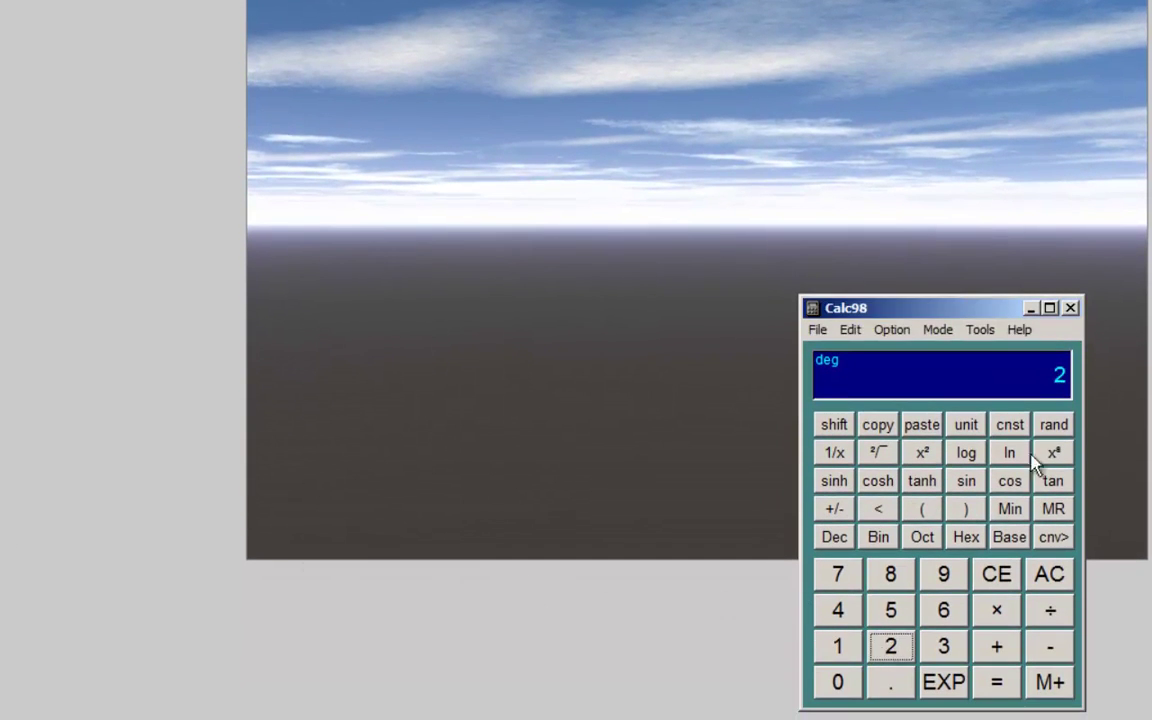
{"action": "left_click", "coordinate": [944, 647]}
{"action": "left_click", "coordinate": [893, 650]}
{"action": "left_click", "coordinate": [995, 688]}
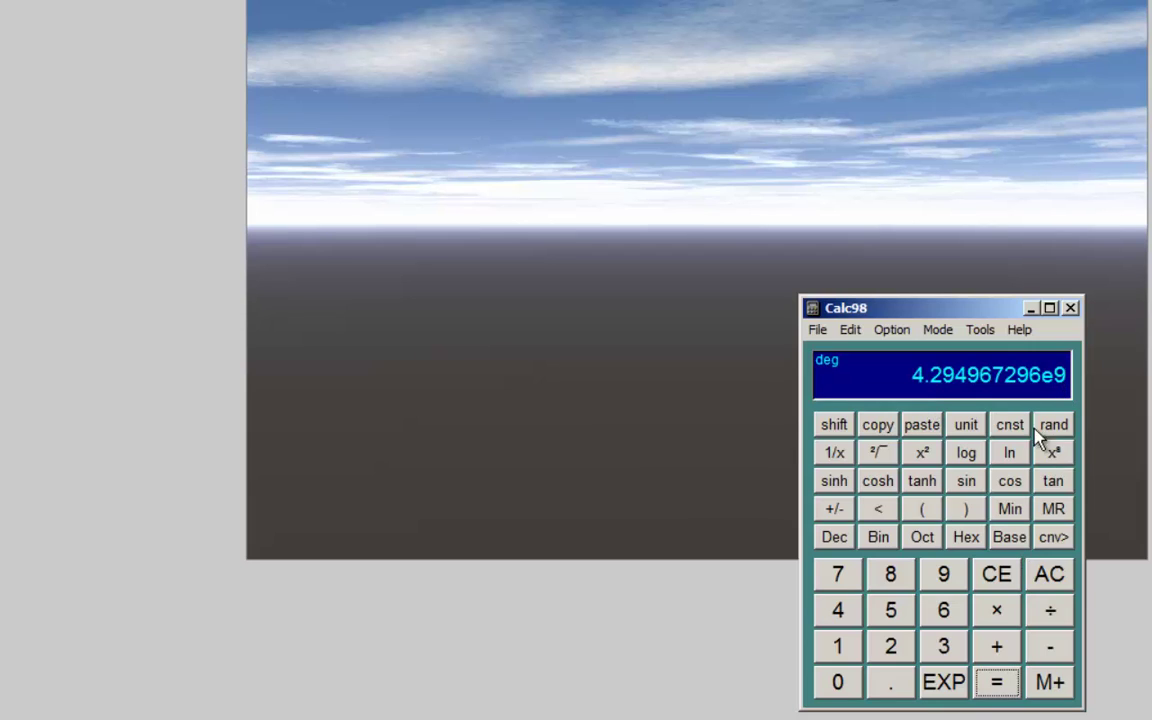
{"action": "key", "text": "alt+Tab"}
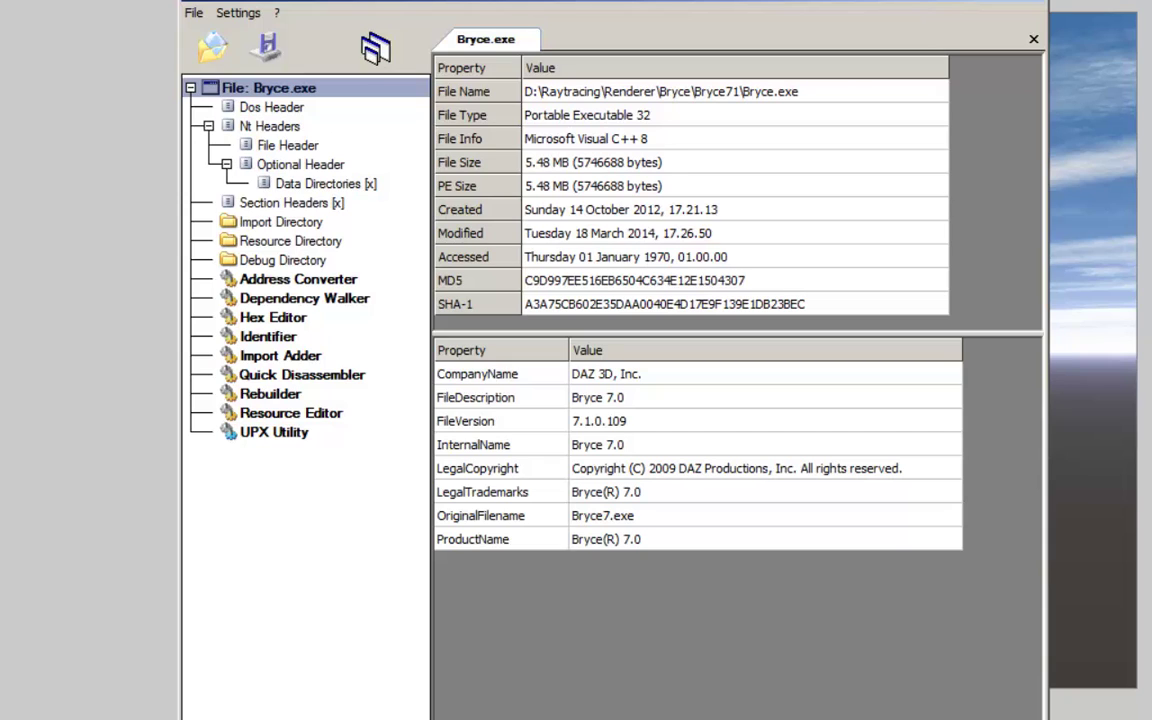
Display the Characteristics flags in Bryce.exe's File Header
{"action": "left_click", "coordinate": [270, 147]}
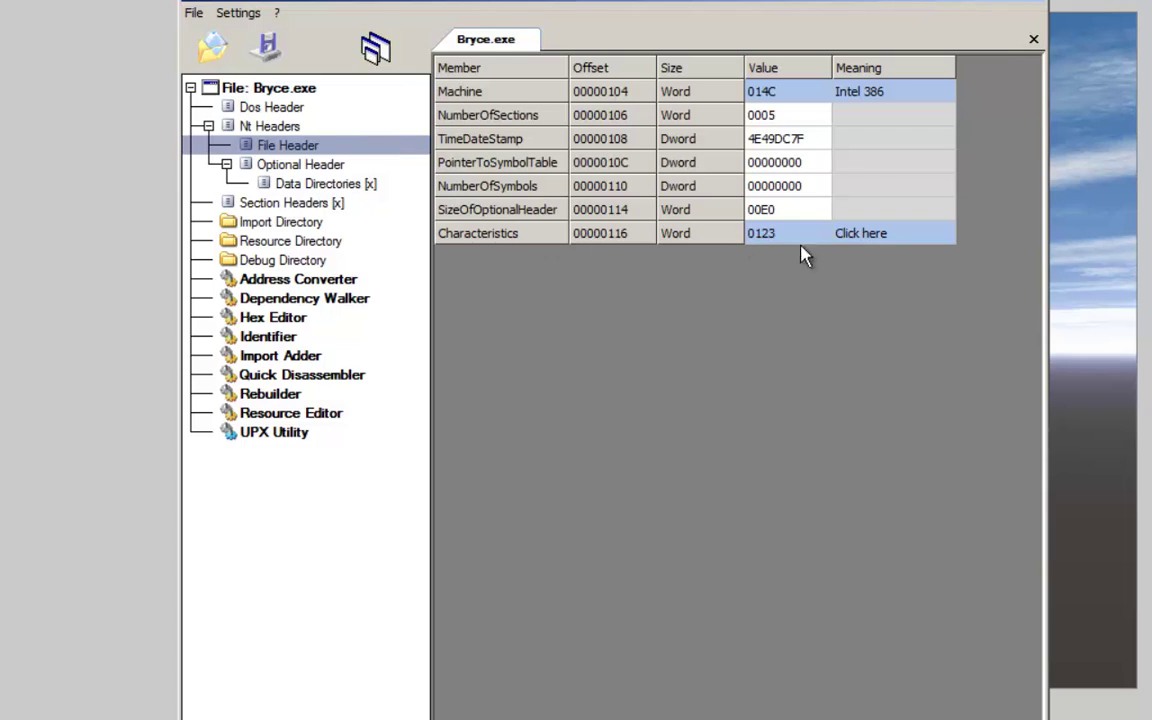
{"action": "left_click", "coordinate": [860, 233]}
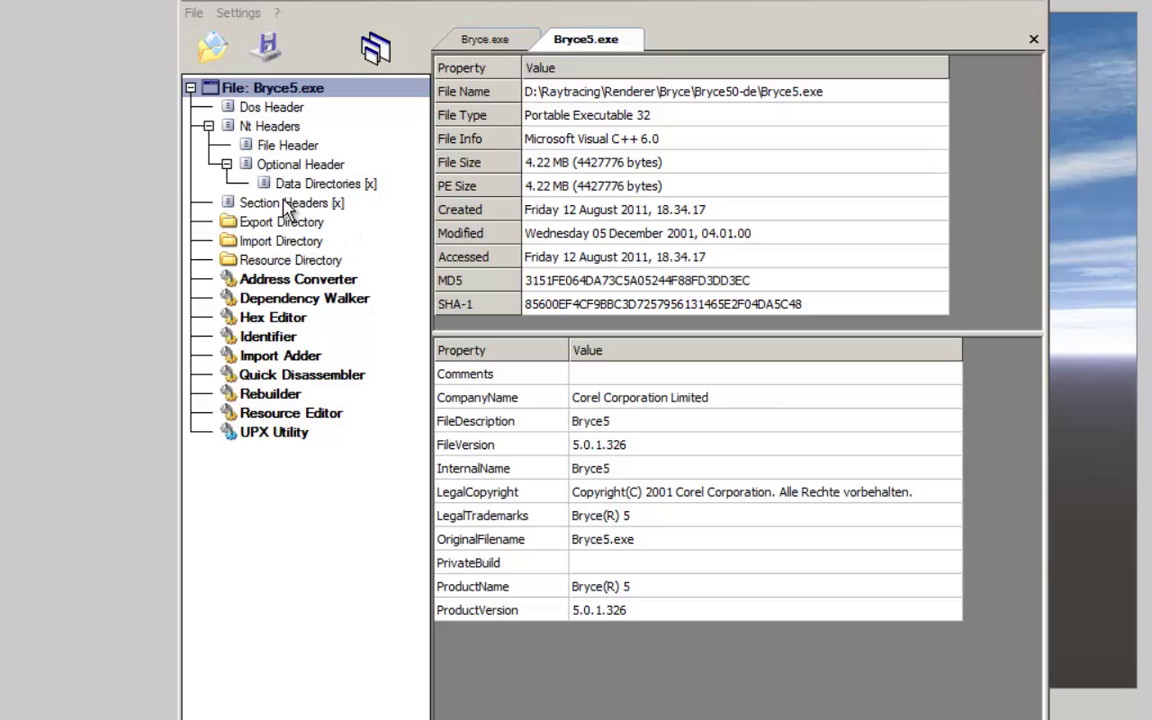
Toggle Bryce5.exe's 'App can handle >2gb address space' flag on and off, then cancel without saving
{"action": "left_click", "coordinate": [268, 145]}
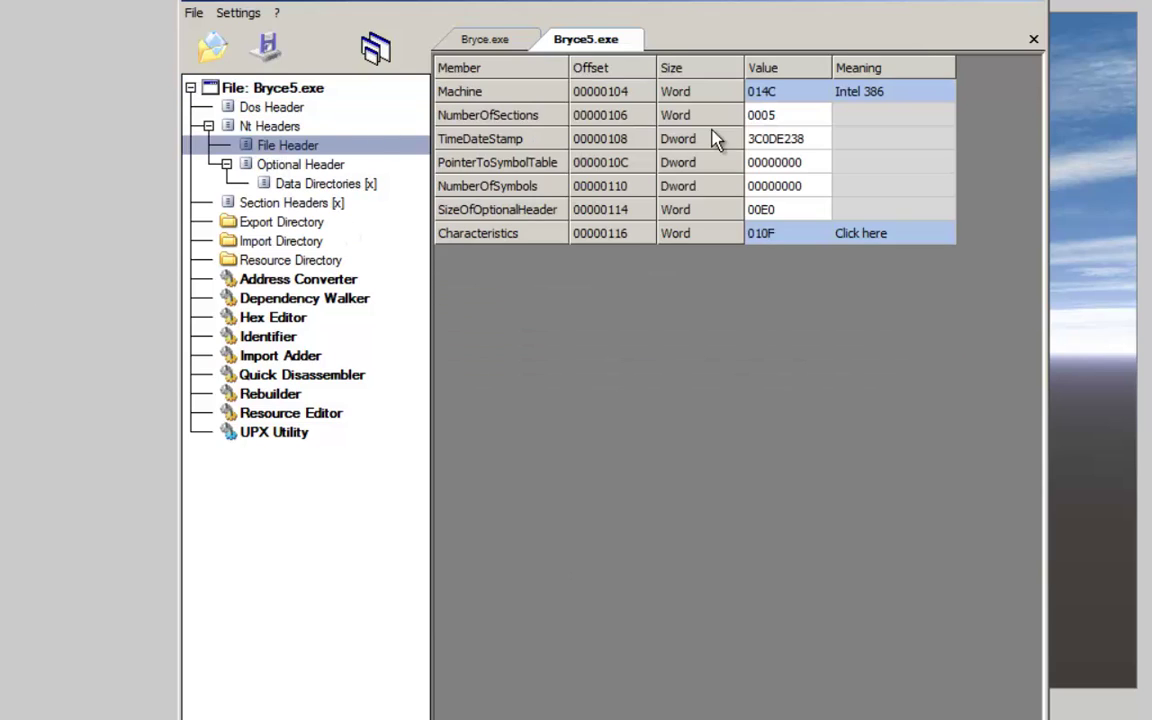
{"action": "left_click", "coordinate": [840, 238]}
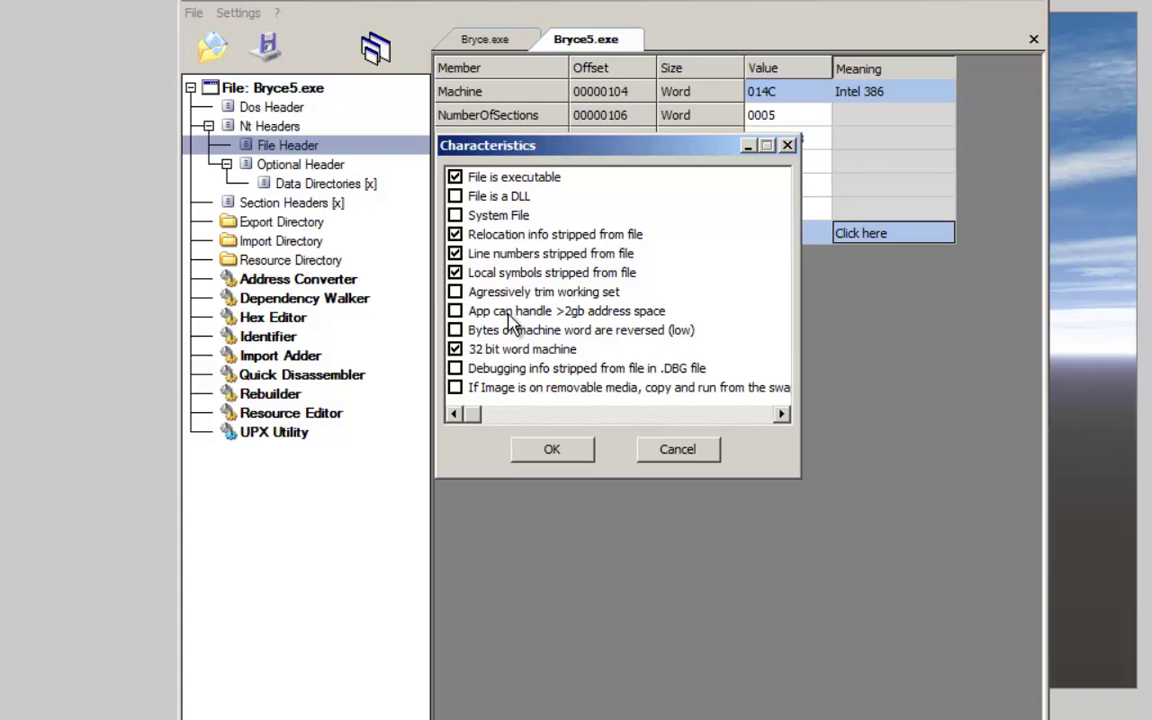
{"action": "left_click", "coordinate": [456, 313]}
{"action": "left_click", "coordinate": [455, 311]}
{"action": "left_click", "coordinate": [699, 452]}
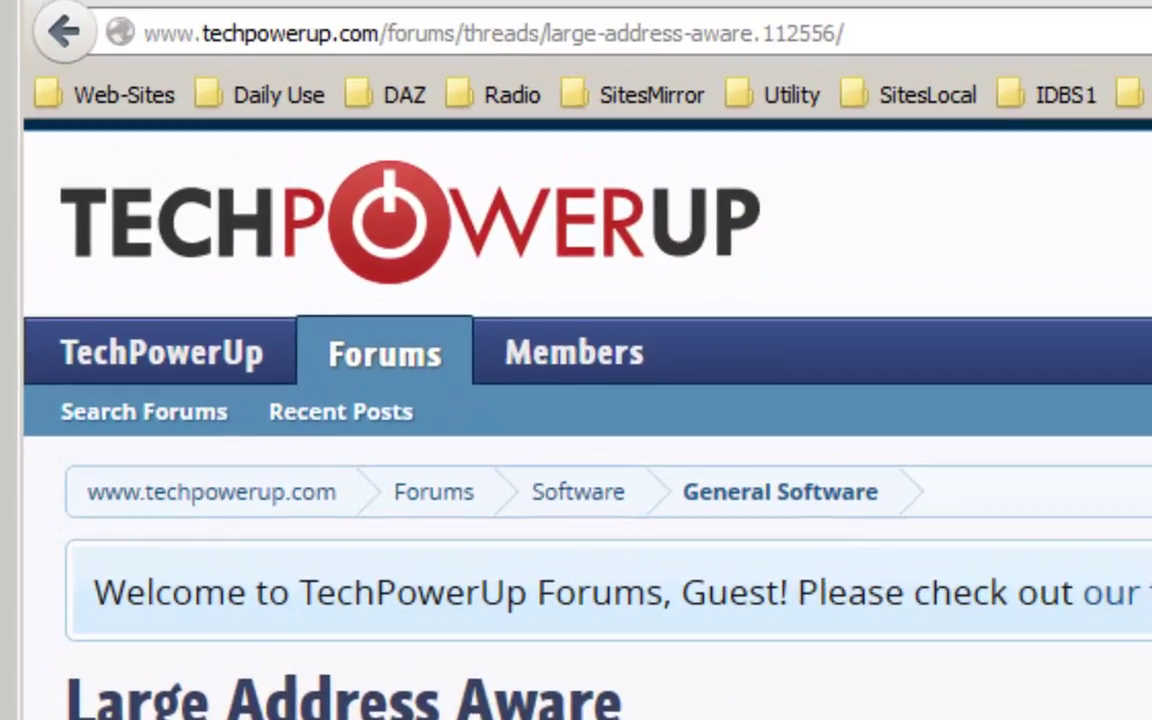
{"action": "scroll", "coordinate": [367, 577], "scroll_direction": "down", "scroll_amount": 15}
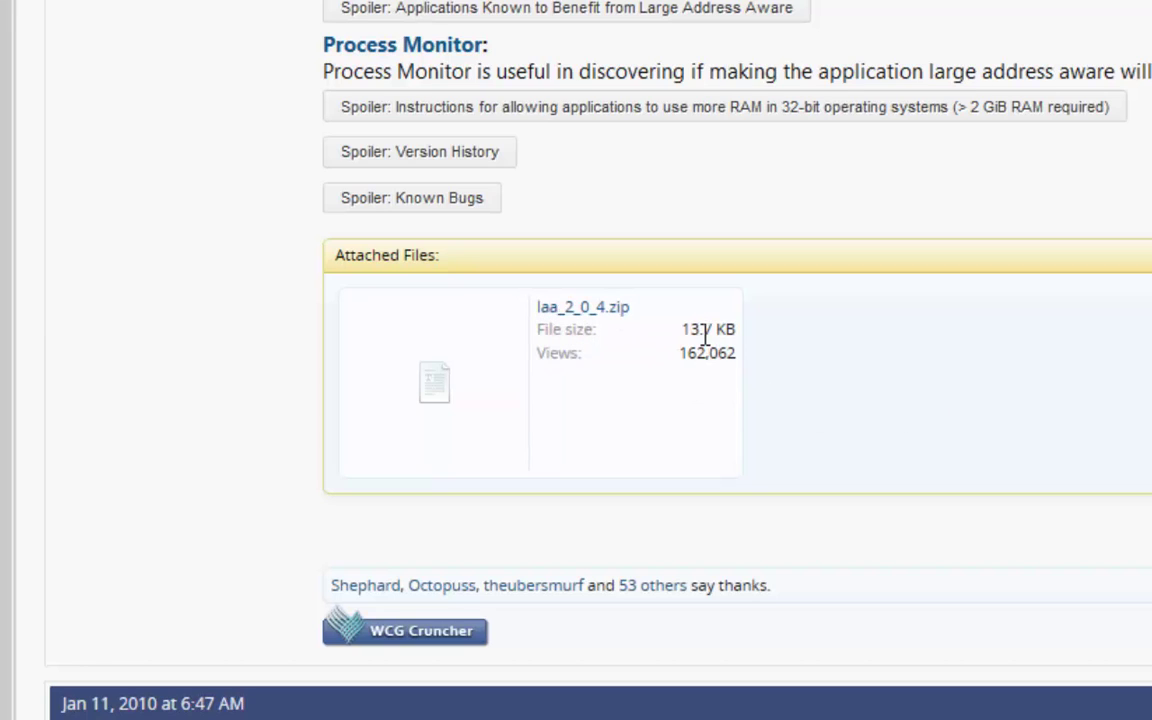
Start and cancel the downloads of laa_2_0_4.zip and process_monitor_1_0_4.zip from their forum threads
{"action": "left_click", "coordinate": [584, 309]}
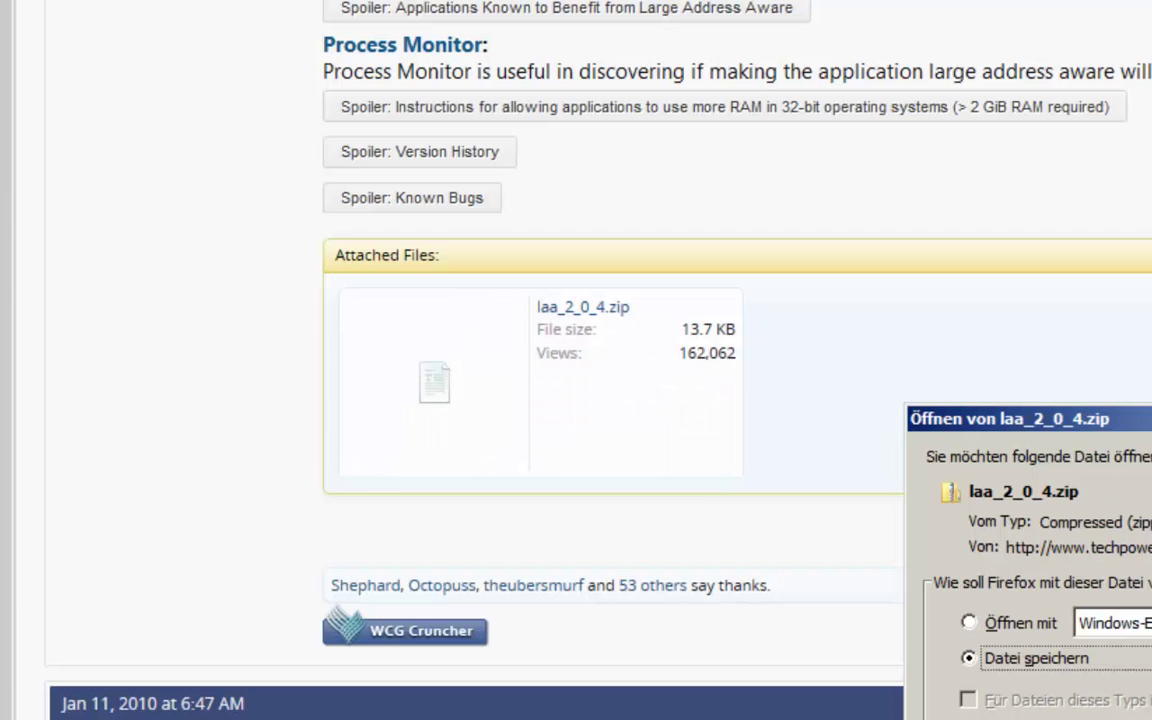
{"action": "key", "text": "Return"}
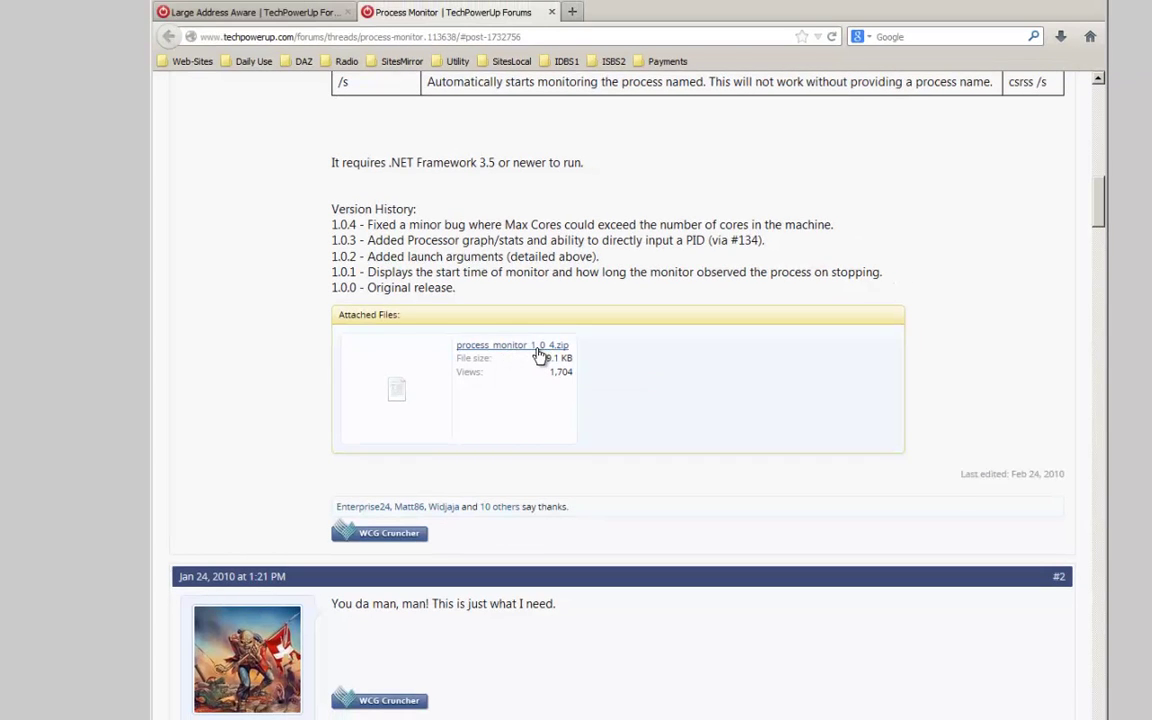
{"action": "left_click", "coordinate": [537, 349]}
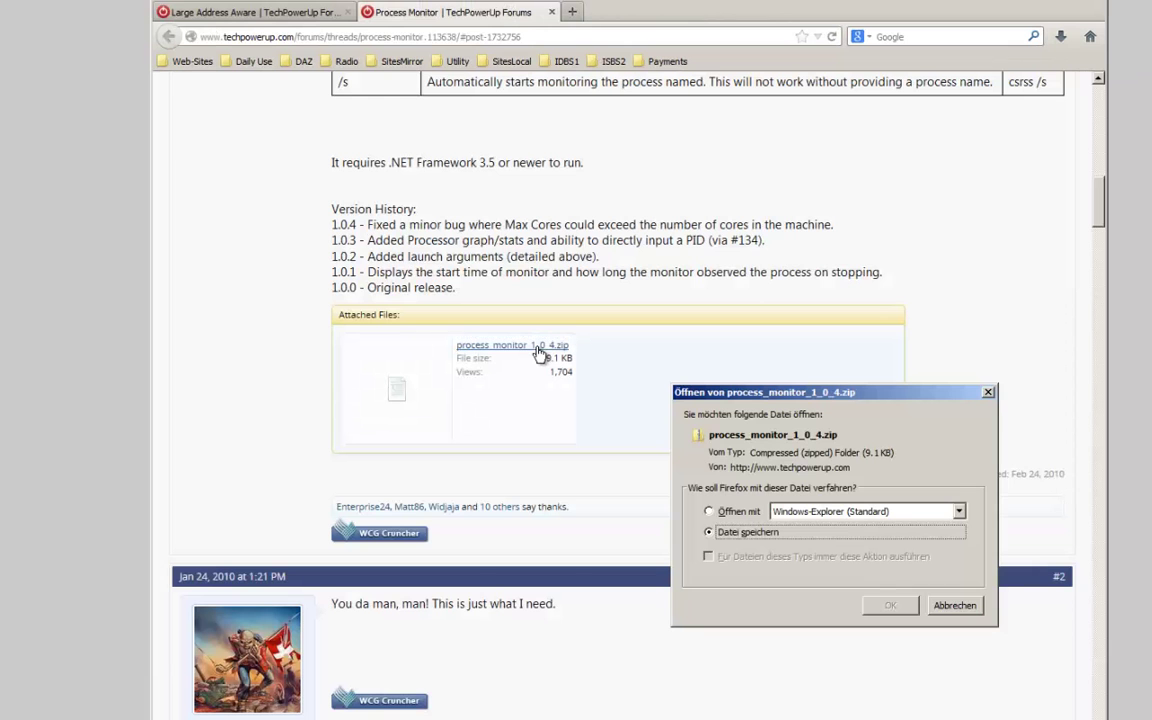
{"action": "left_click", "coordinate": [950, 607]}
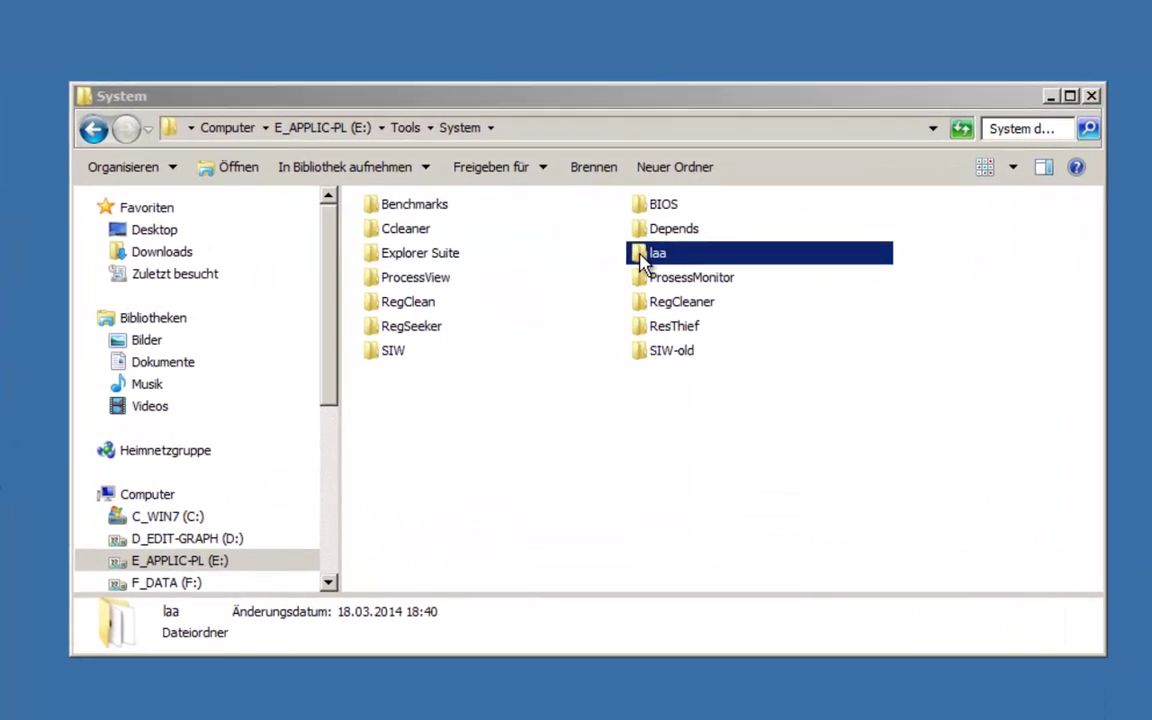
In the laa folder, inspect the laa_2_0_4 and process_monitor_1_0_4 zips, then launch Large Address Aware.exe
{"action": "double_click", "coordinate": [641, 256]}
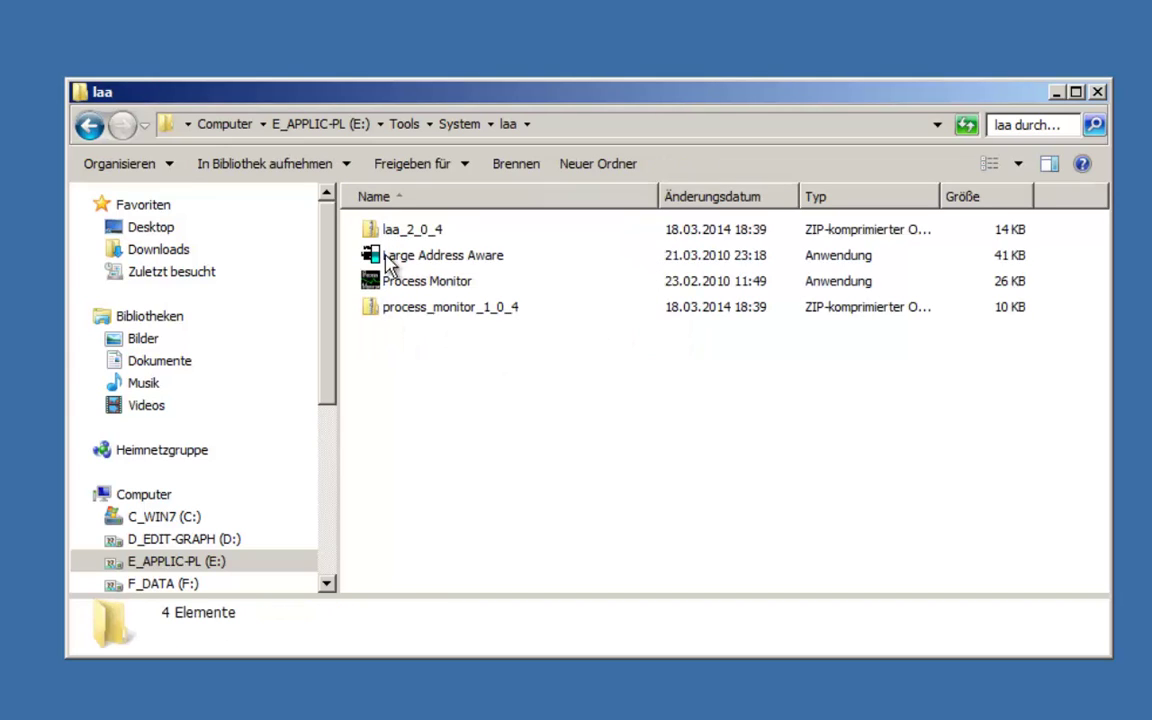
{"action": "double_click", "coordinate": [388, 233]}
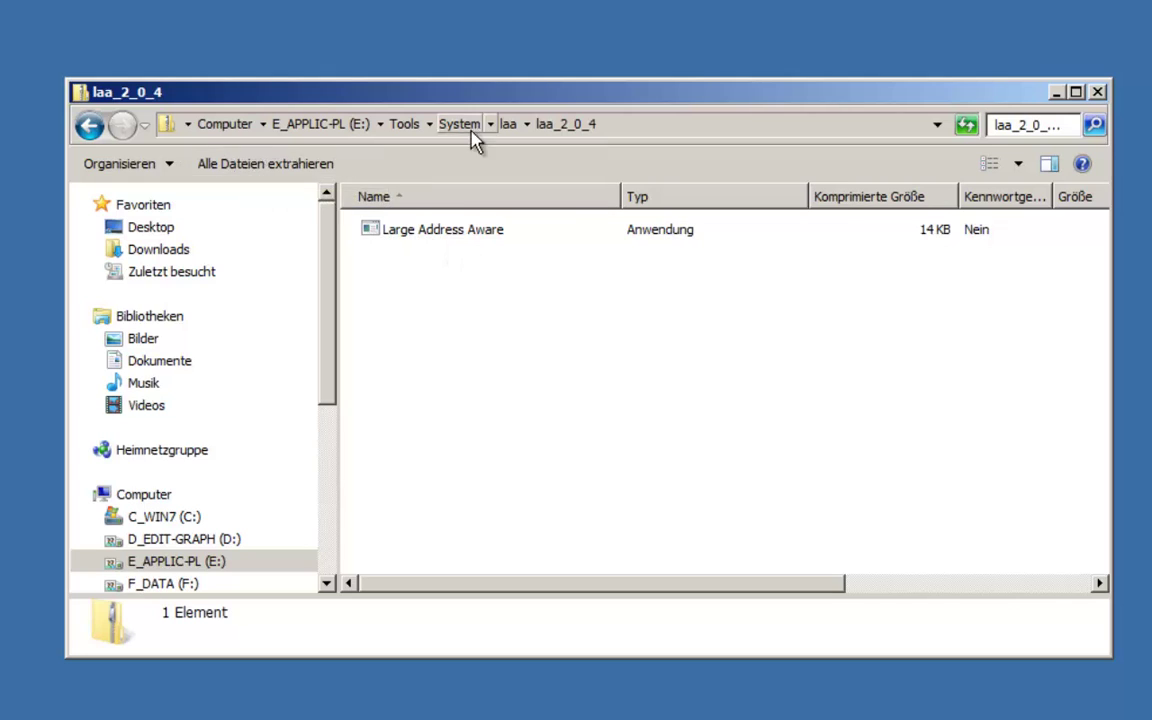
{"action": "left_click", "coordinate": [508, 126]}
{"action": "double_click", "coordinate": [390, 306]}
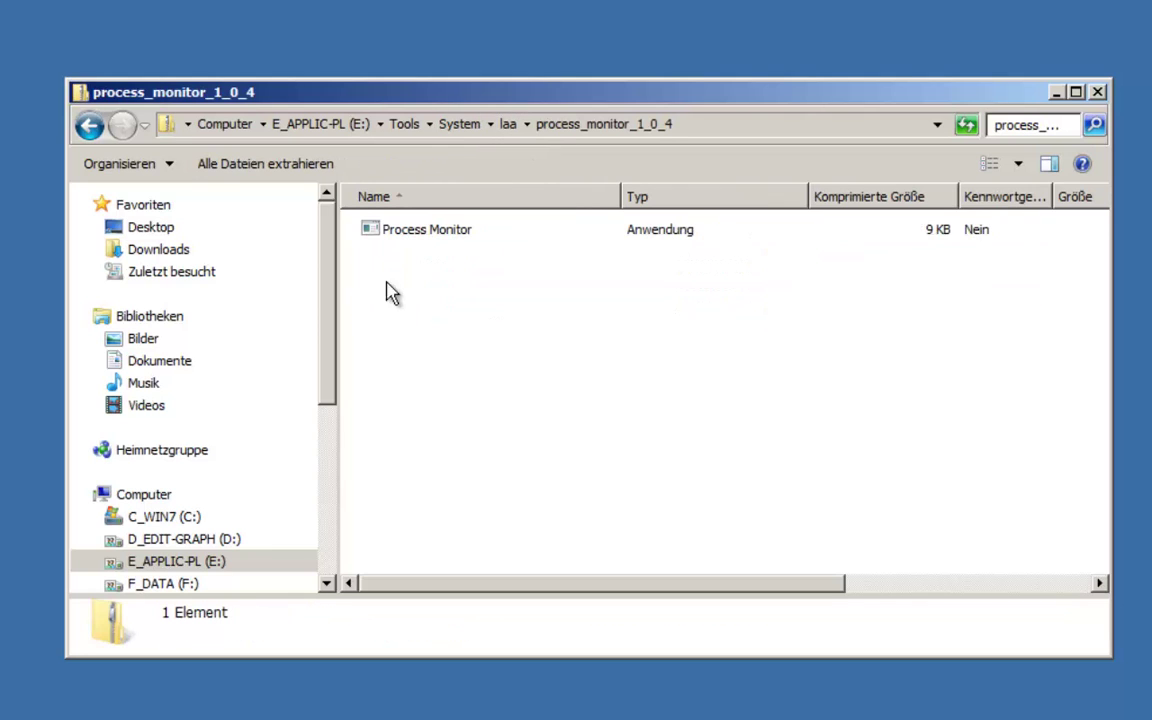
{"action": "left_click", "coordinate": [507, 128]}
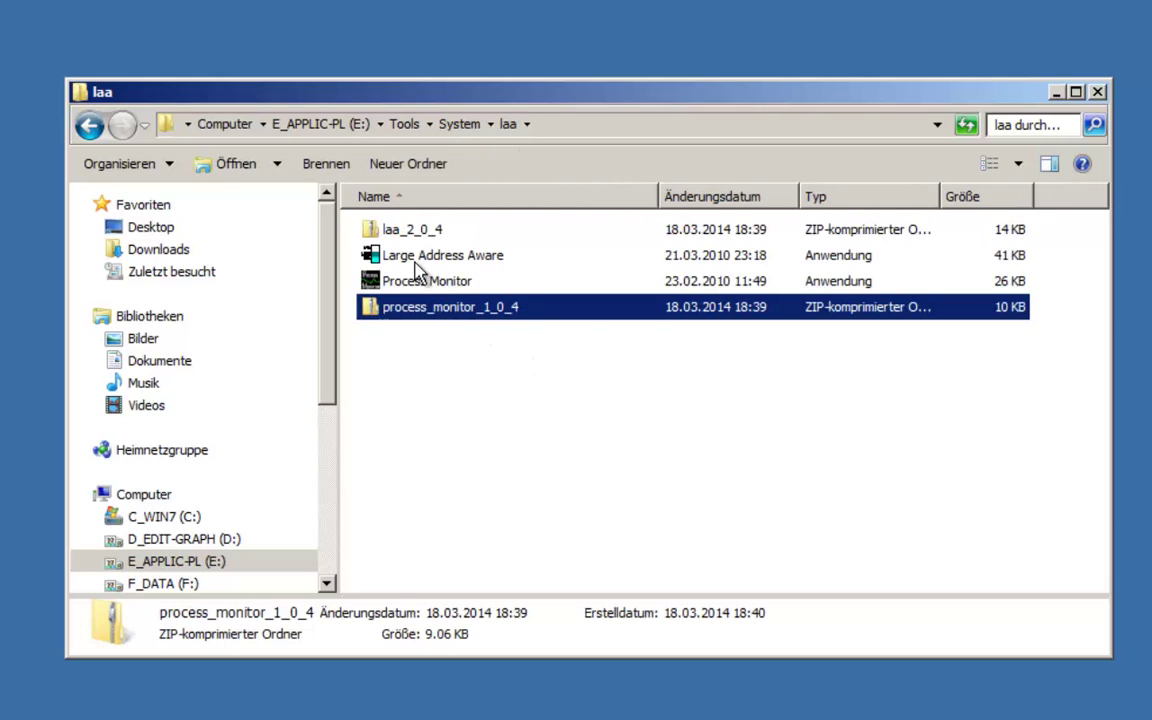
{"action": "mouse_move", "coordinate": [414, 268]}
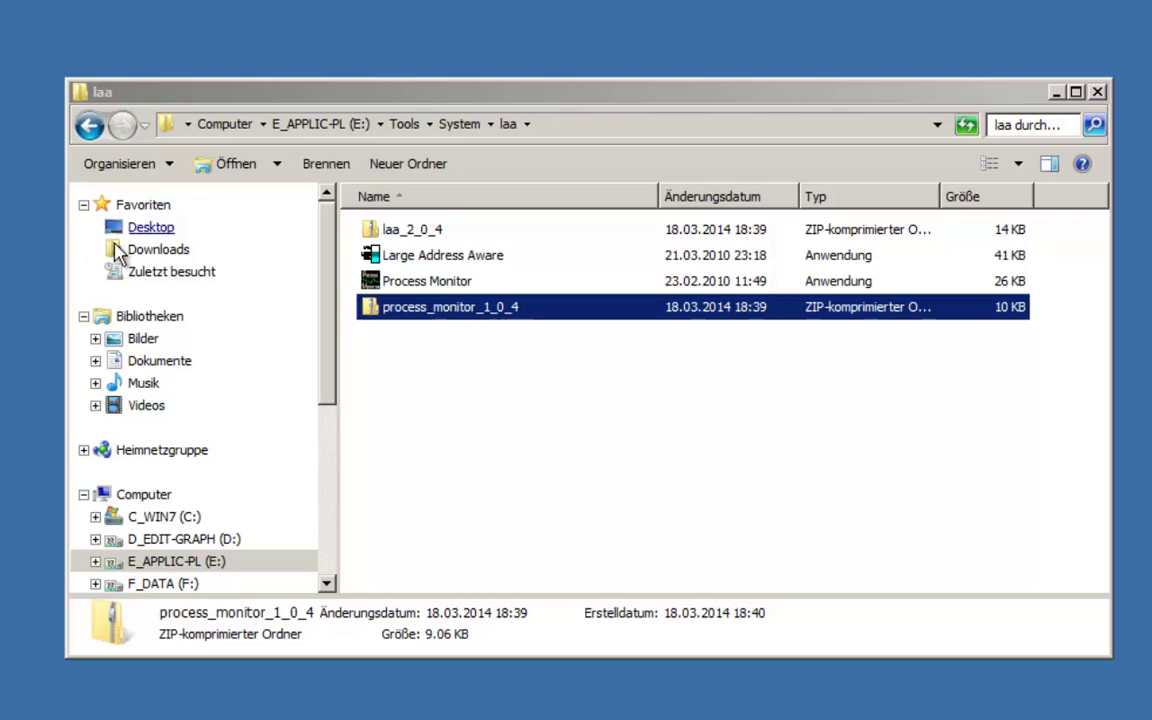
{"action": "double_click", "coordinate": [414, 257]}
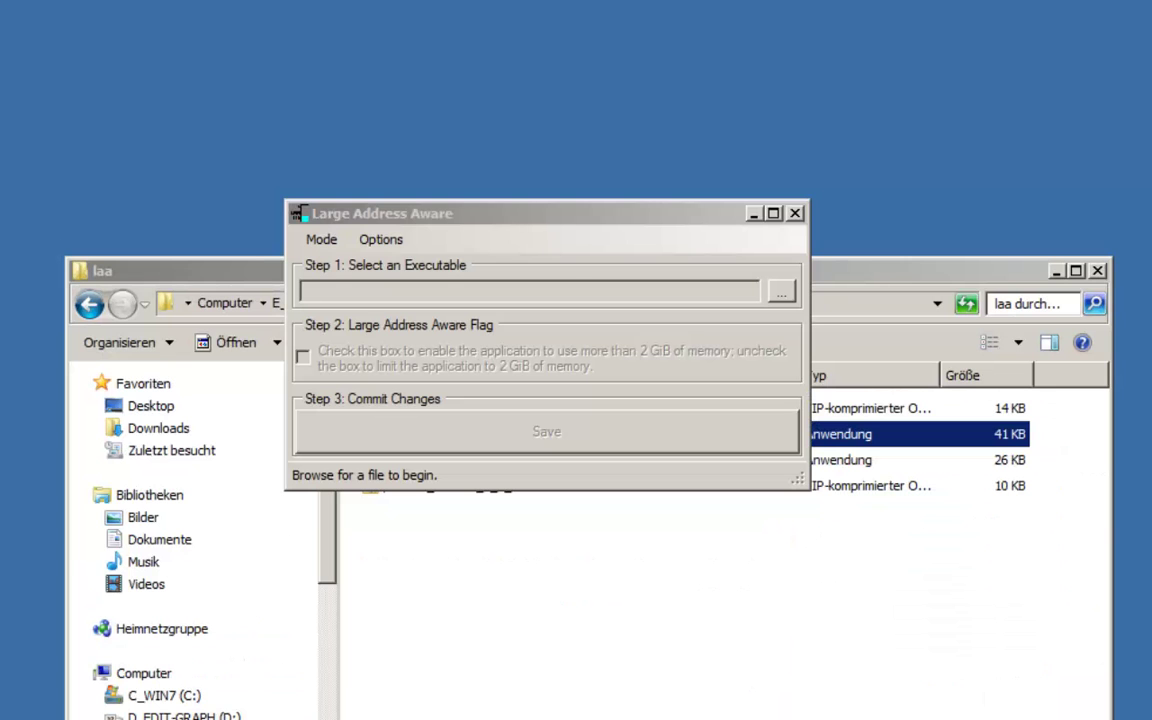
Switch Large Address Aware to Advanced mode, add Large Address Aware.exe via Add > Files, and restart it
{"action": "left_click", "coordinate": [330, 242]}
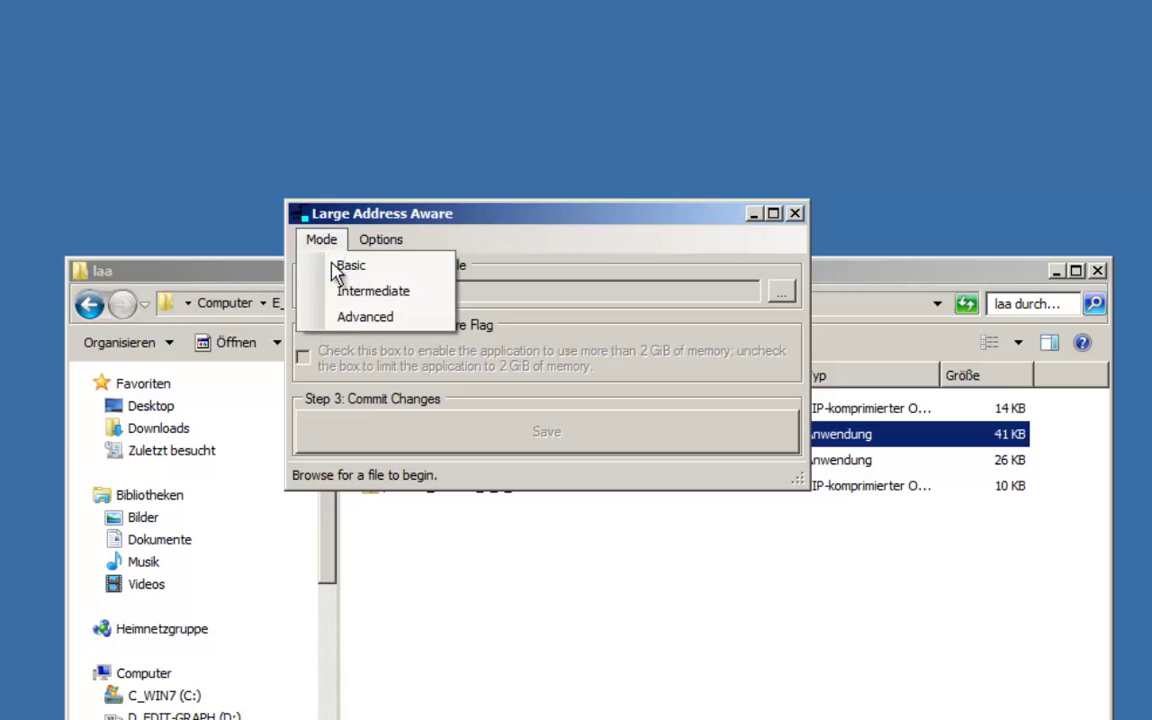
{"action": "left_click", "coordinate": [342, 318]}
{"action": "left_click", "coordinate": [449, 248]}
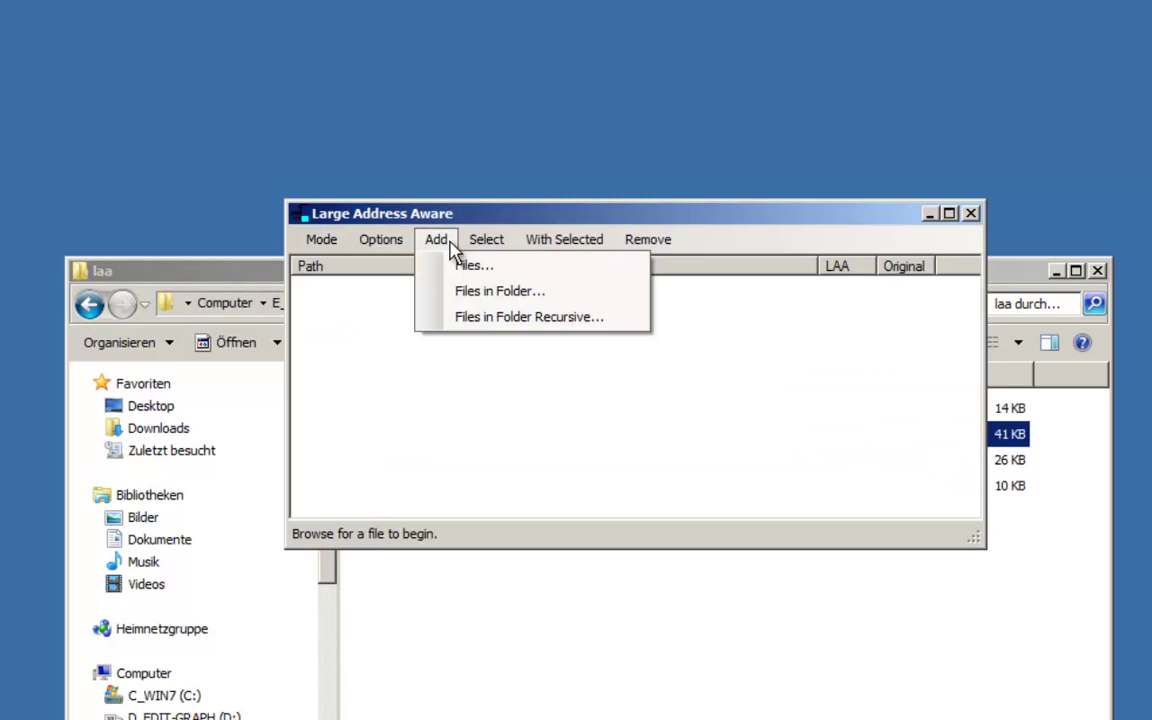
{"action": "left_click", "coordinate": [470, 266]}
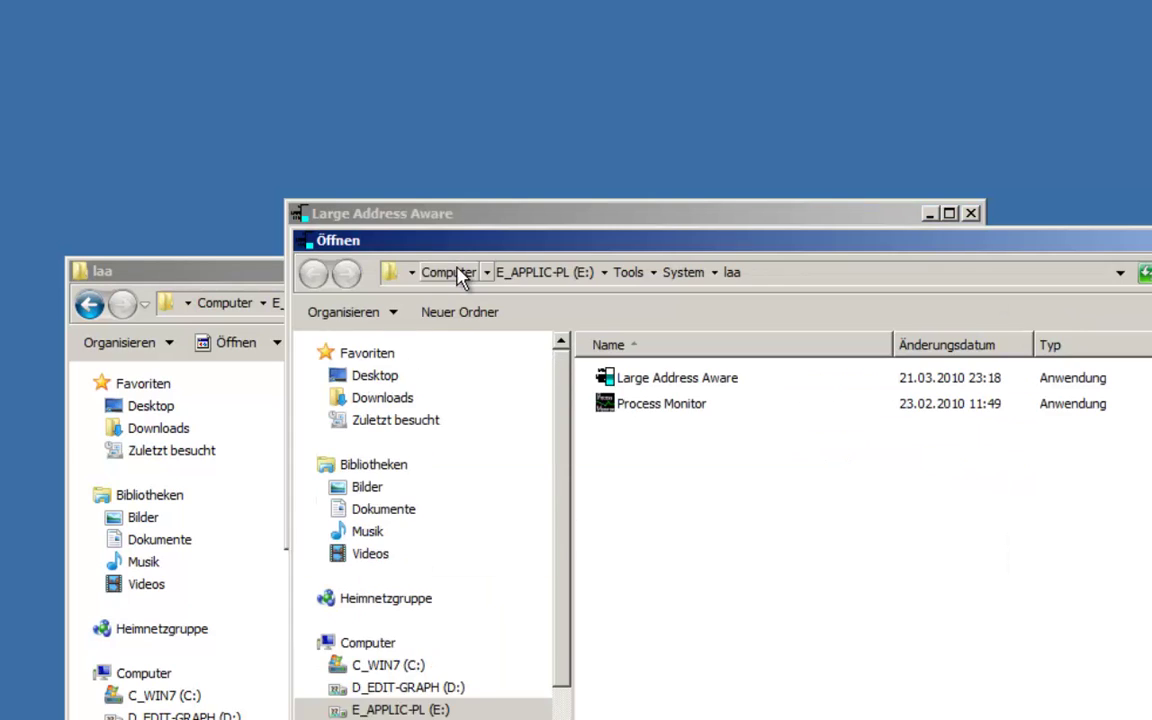
{"action": "double_click", "coordinate": [650, 380]}
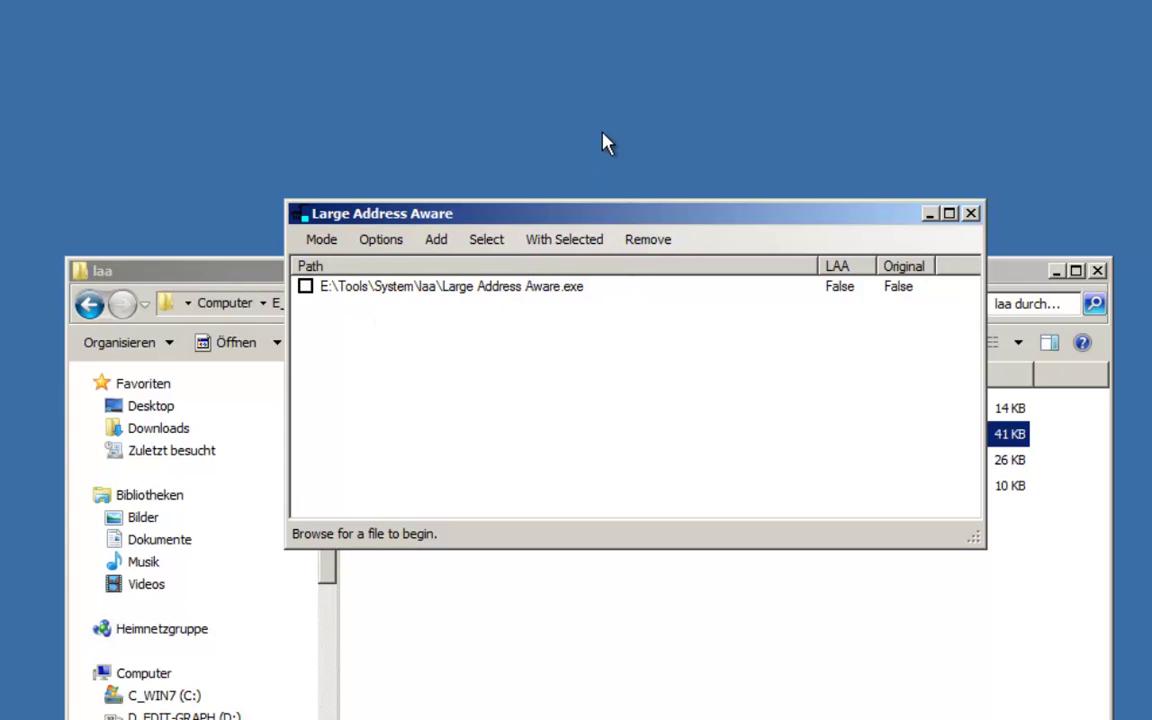
{"action": "left_click", "coordinate": [971, 213]}
{"action": "key", "text": "Return"}
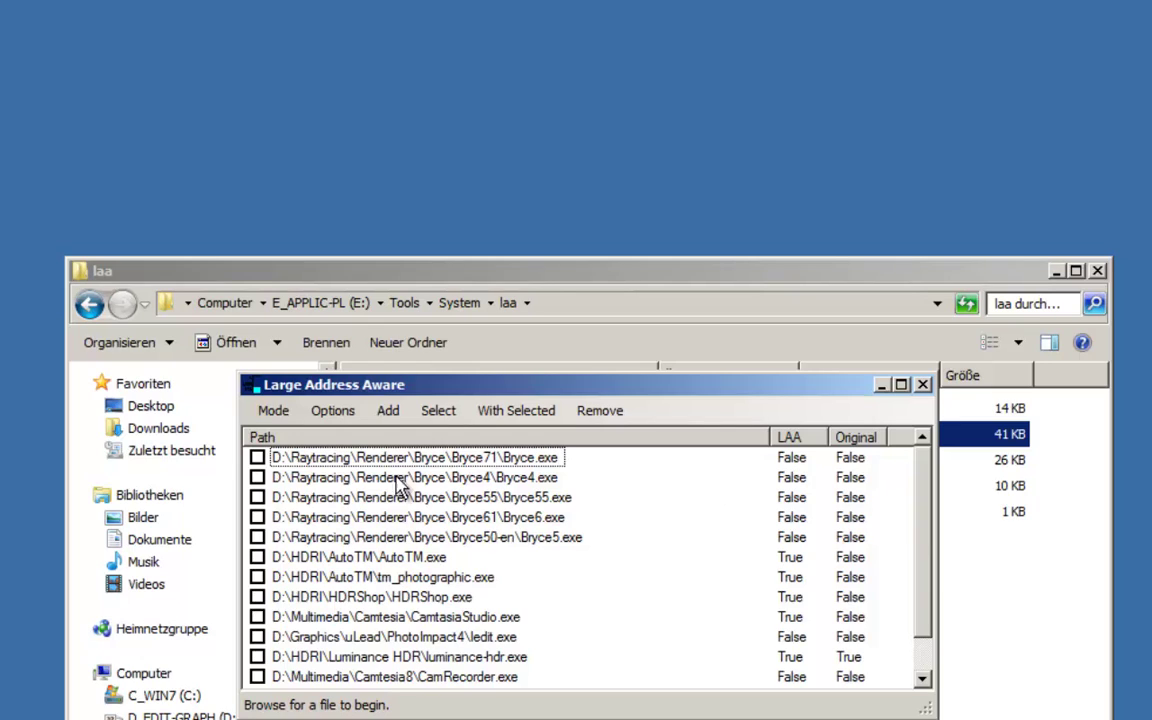
Mark Bryce71's Bryce.exe and force it to be large address aware
{"action": "left_click", "coordinate": [257, 458]}
{"action": "left_click", "coordinate": [500, 414]}
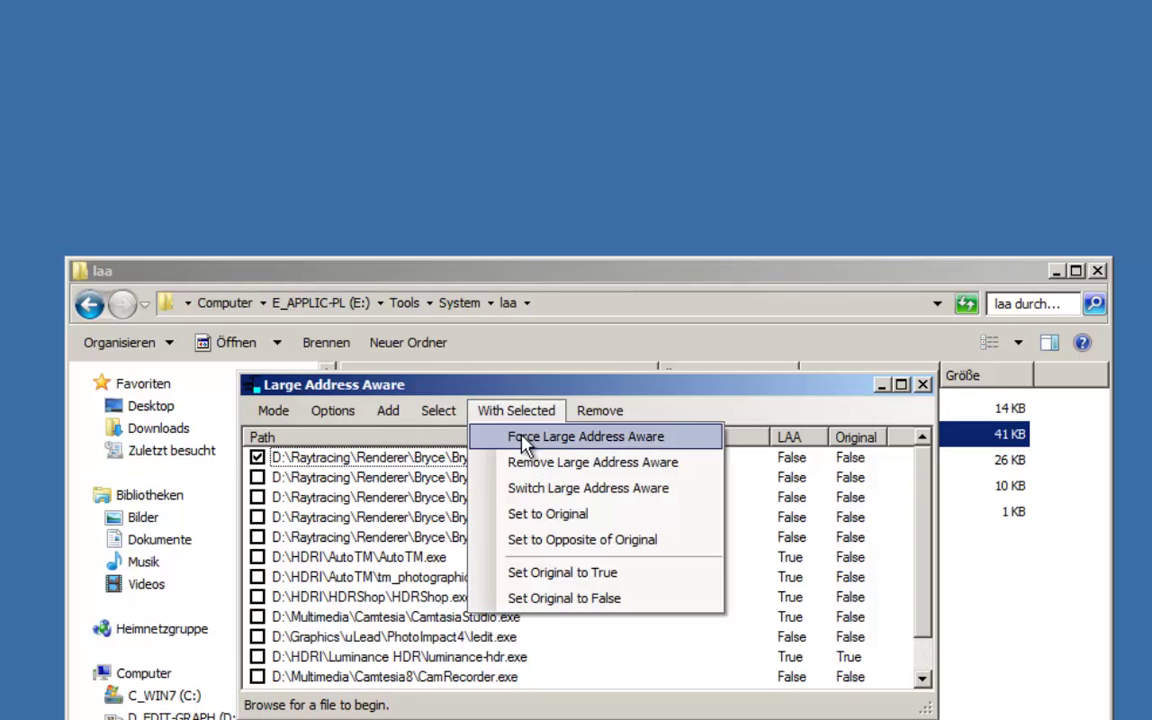
{"action": "left_click", "coordinate": [527, 437]}
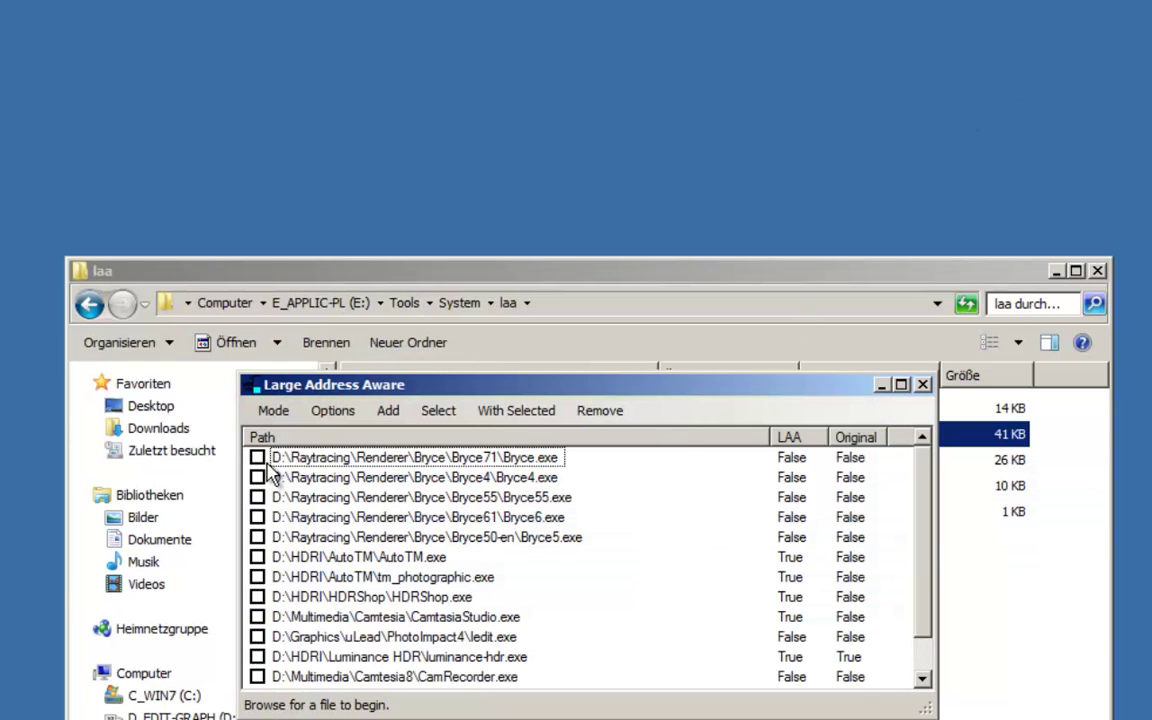
{"action": "left_click", "coordinate": [257, 457]}
{"action": "left_click", "coordinate": [500, 411]}
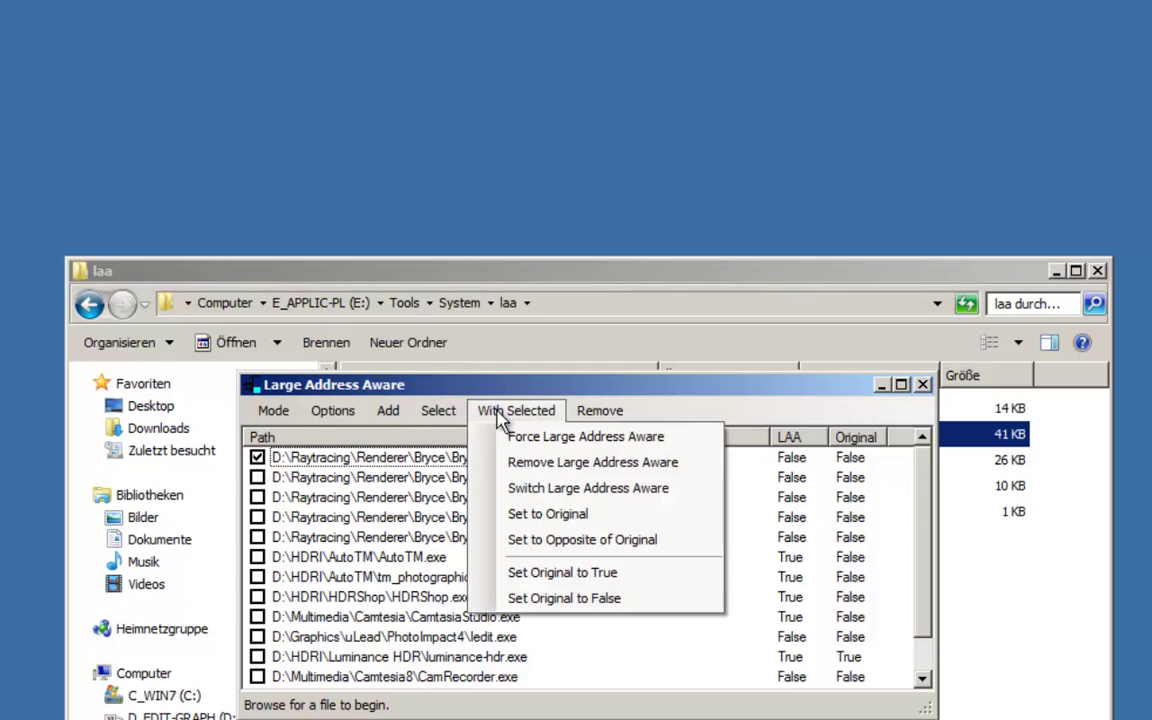
{"action": "left_click", "coordinate": [525, 442]}
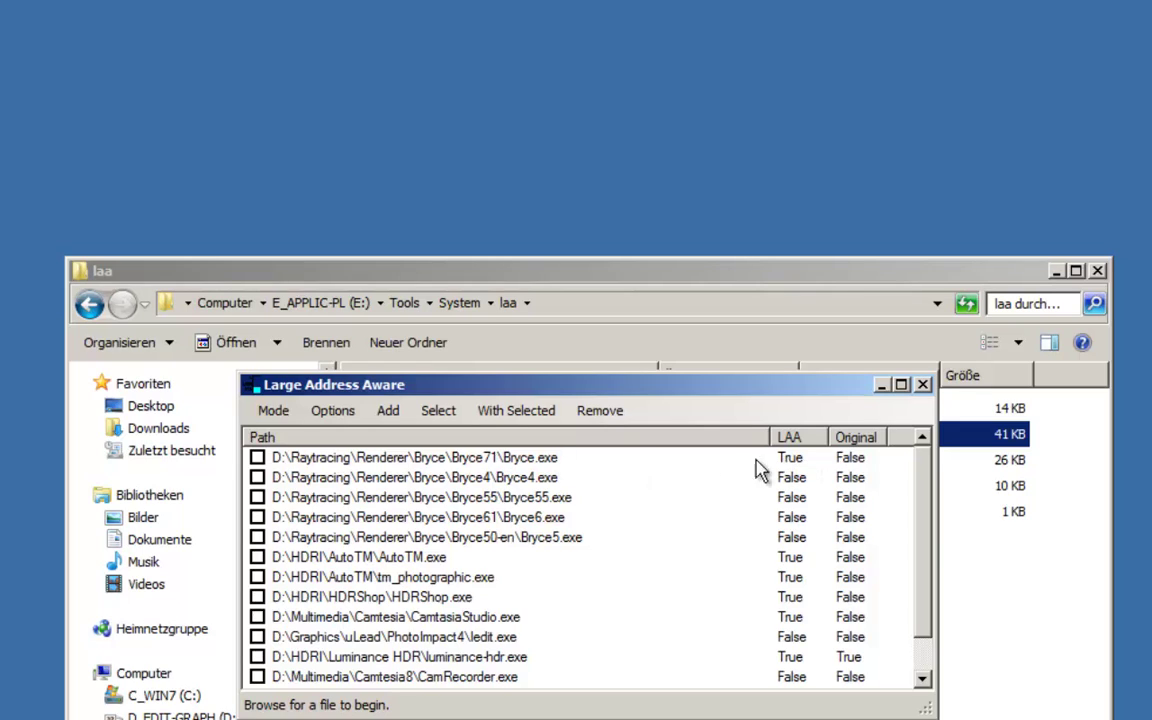
Restore Bryce4 to its original setting and move the tool's window to the lower right
{"action": "left_click", "coordinate": [257, 478]}
{"action": "left_click", "coordinate": [497, 413]}
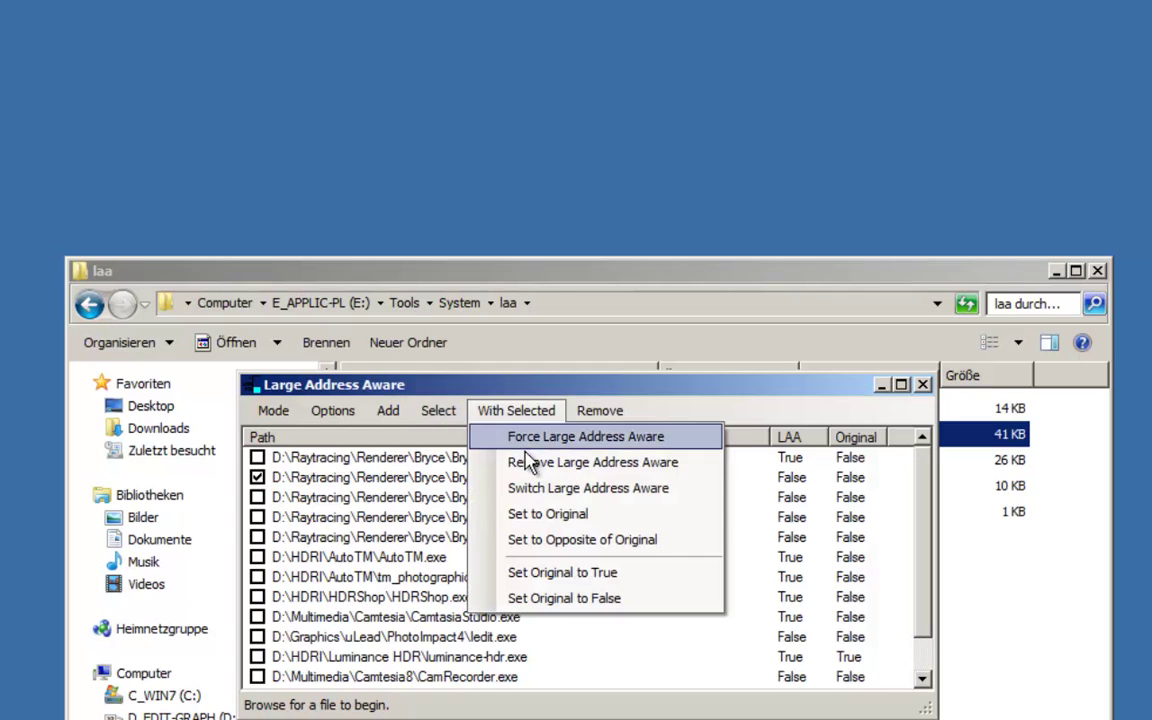
{"action": "left_click", "coordinate": [533, 515]}
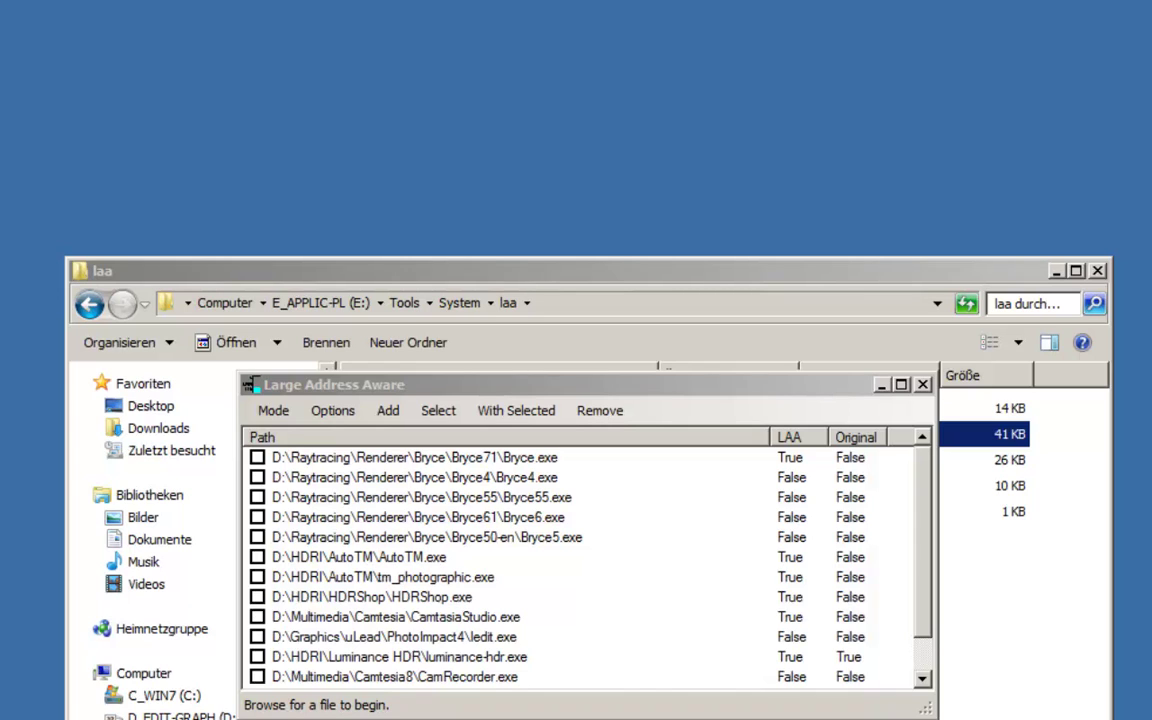
{"action": "left_click_drag", "start_coordinate": [387, 391], "coordinate": [877, 645]}
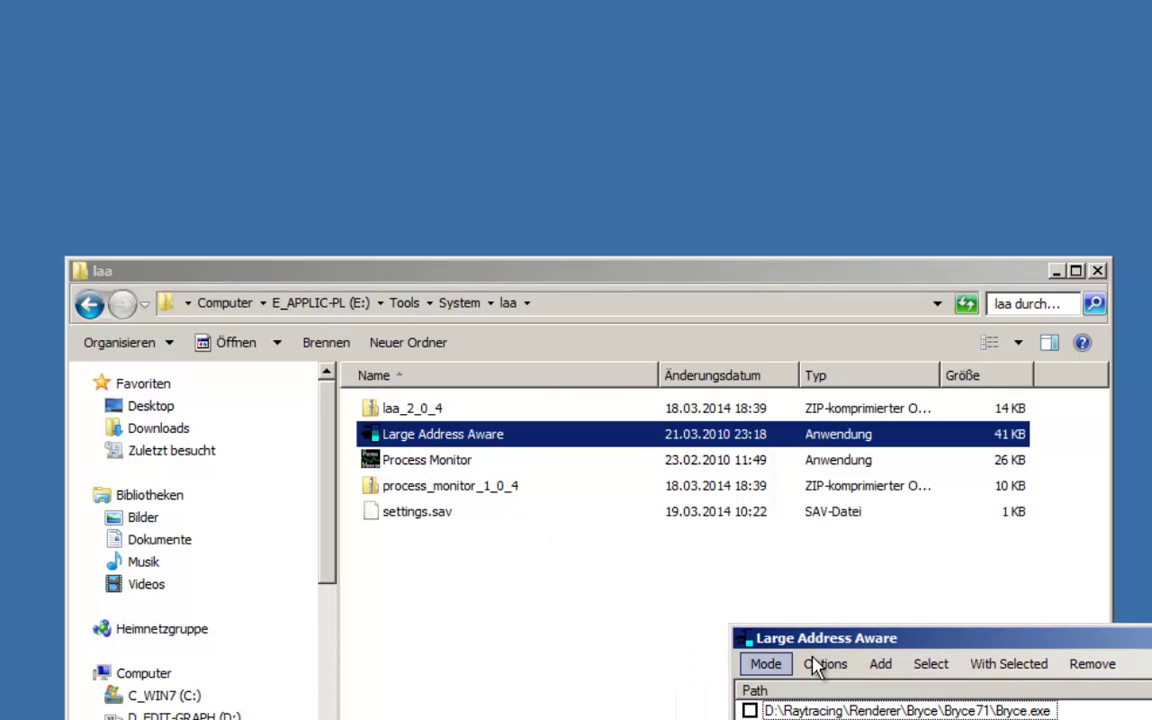
Select settings.sav, bring the patched-program list back to centre, and check the Load Previous Files option
{"action": "left_click", "coordinate": [393, 516]}
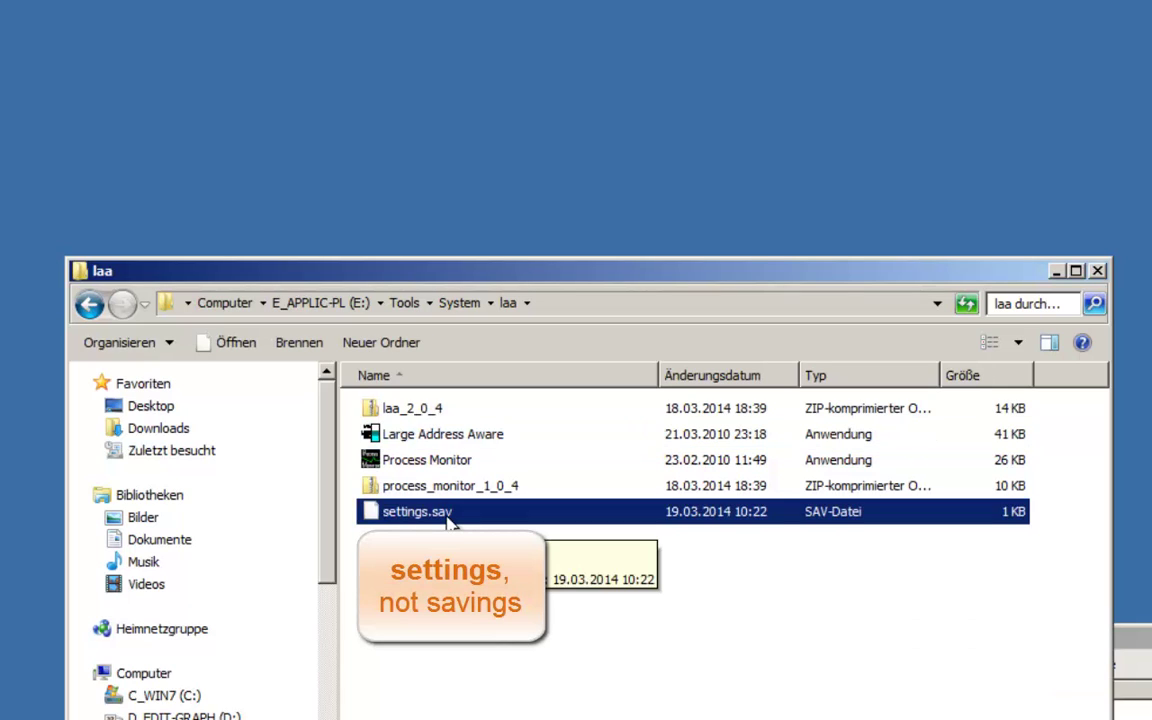
{"action": "left_click_drag", "start_coordinate": [1130, 635], "coordinate": [687, 364]}
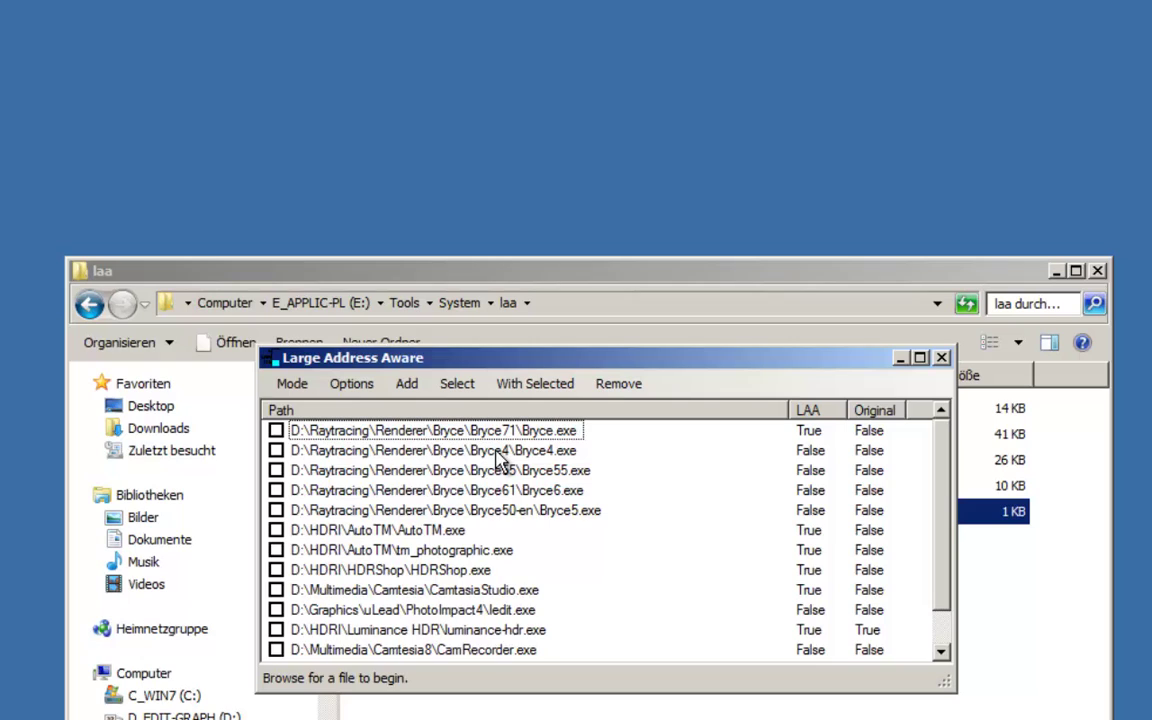
{"action": "left_click", "coordinate": [362, 388]}
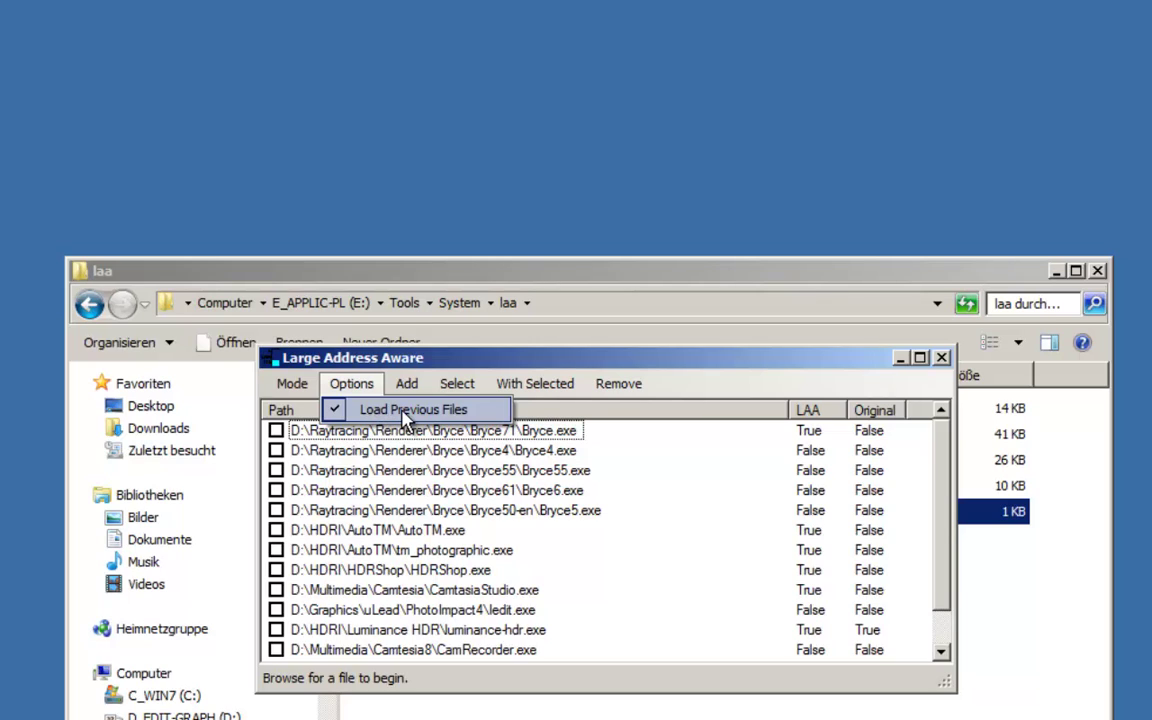
{"action": "left_click", "coordinate": [435, 360]}
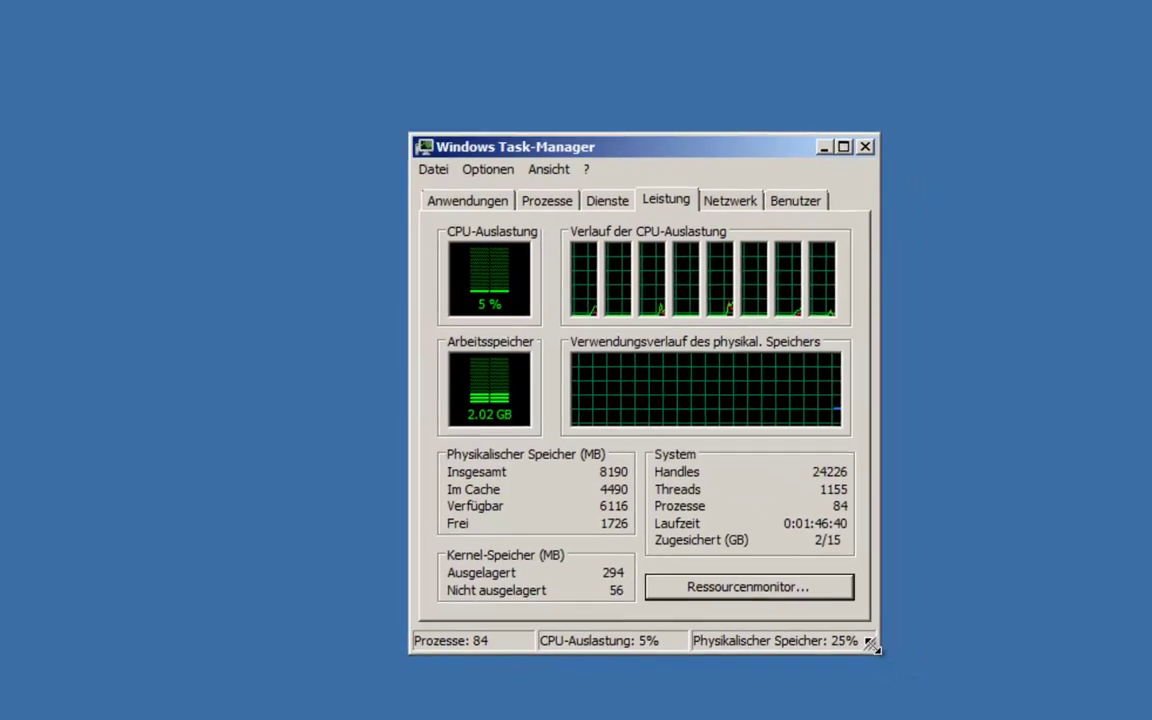
Enlarge Task Manager's Leistung view to confirm about 2 GB memory use, then show the Dienste list
{"action": "left_click_drag", "start_coordinate": [941, 712], "coordinate": [998, 694]}
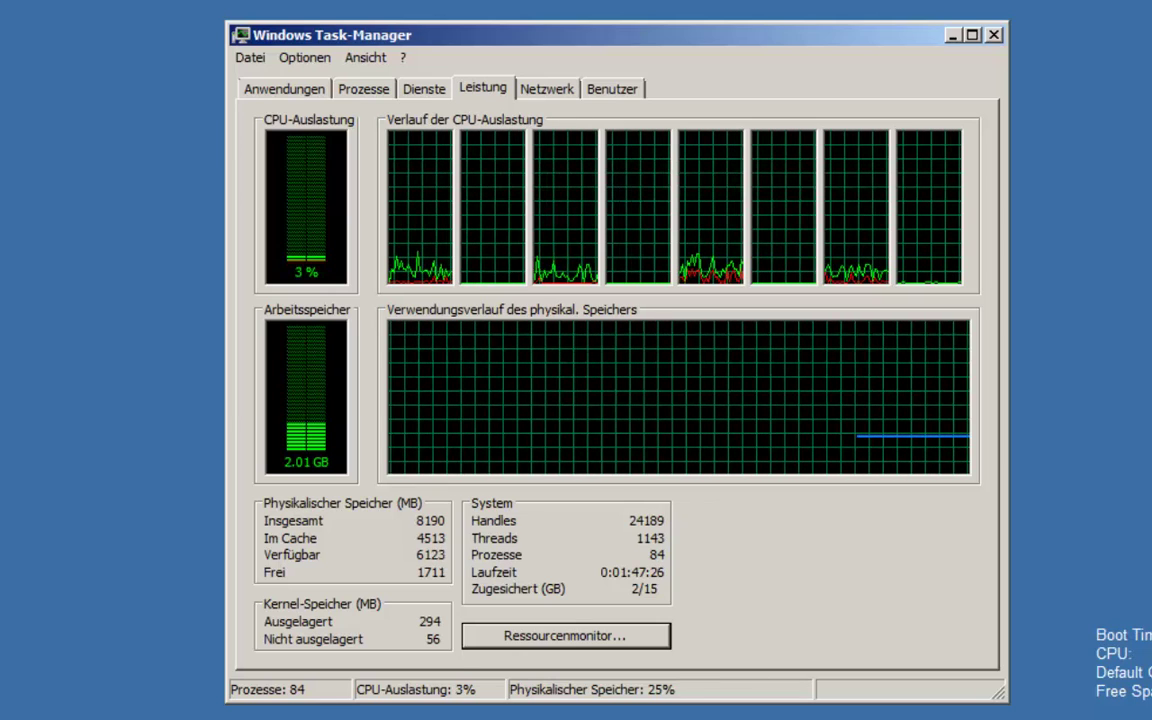
{"action": "left_click_drag", "start_coordinate": [437, 39], "coordinate": [266, 5]}
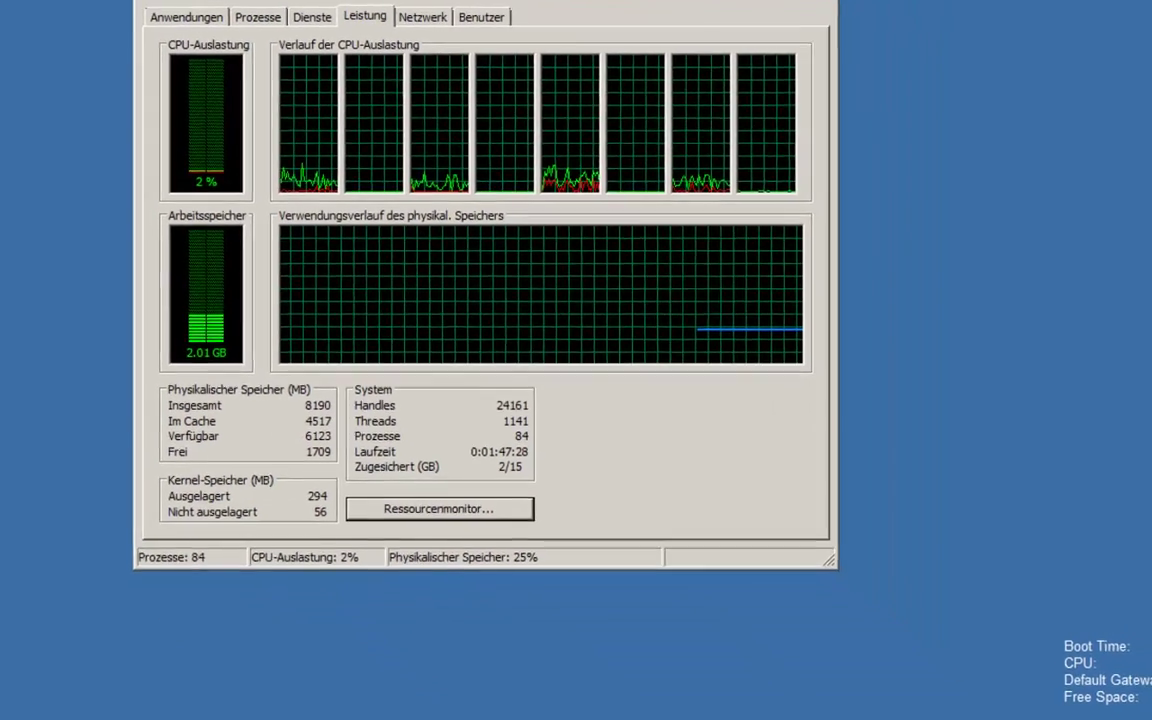
{"action": "left_click", "coordinate": [320, 22]}
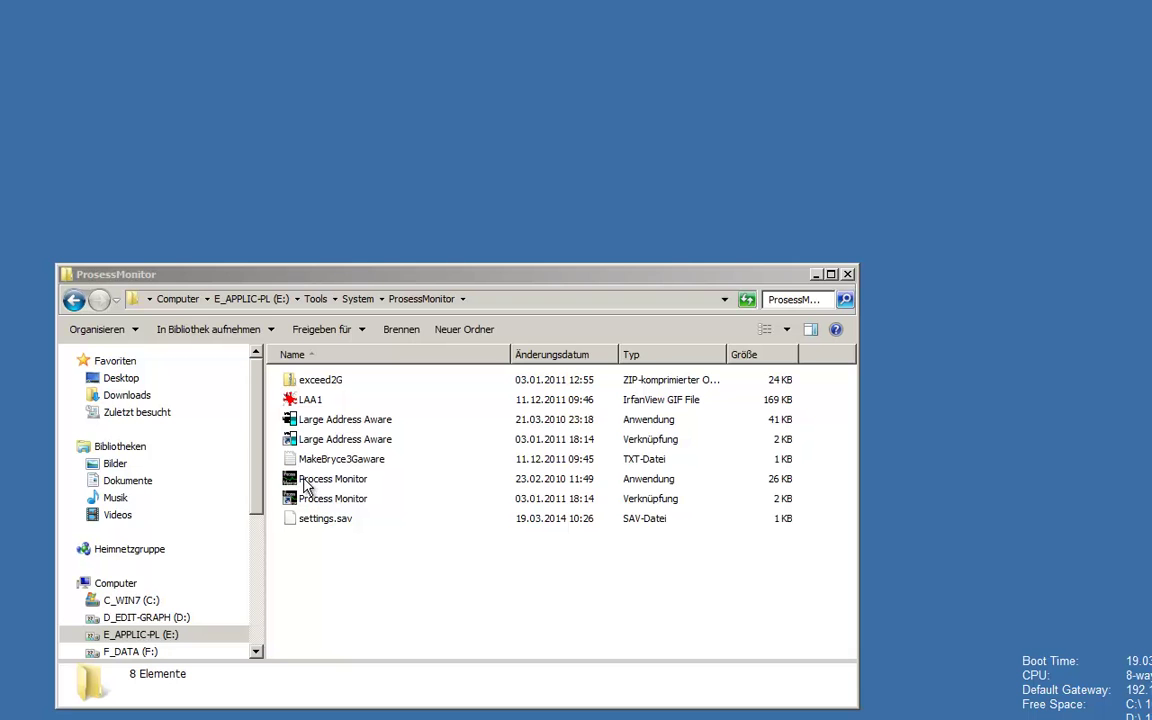
Launch Process Monitor from its folder, move it aside, and start Bryce 7 Pro
{"action": "double_click", "coordinate": [303, 480]}
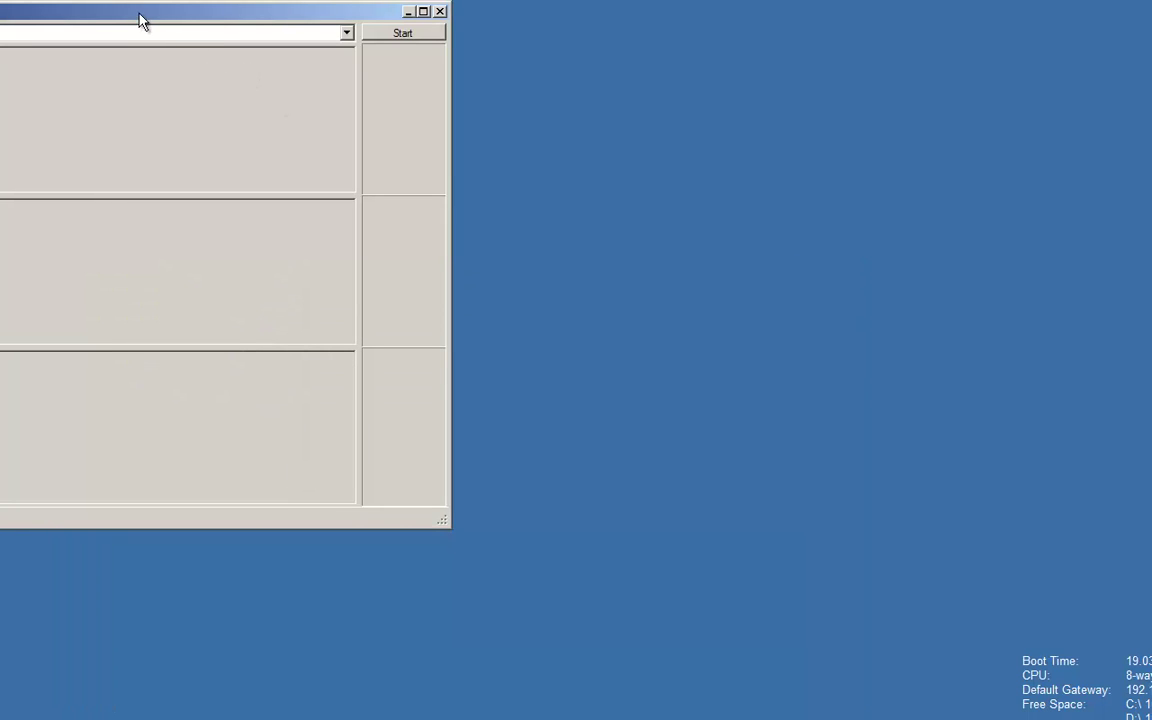
{"action": "left_click_drag", "start_coordinate": [136, 15], "coordinate": [345, 137]}
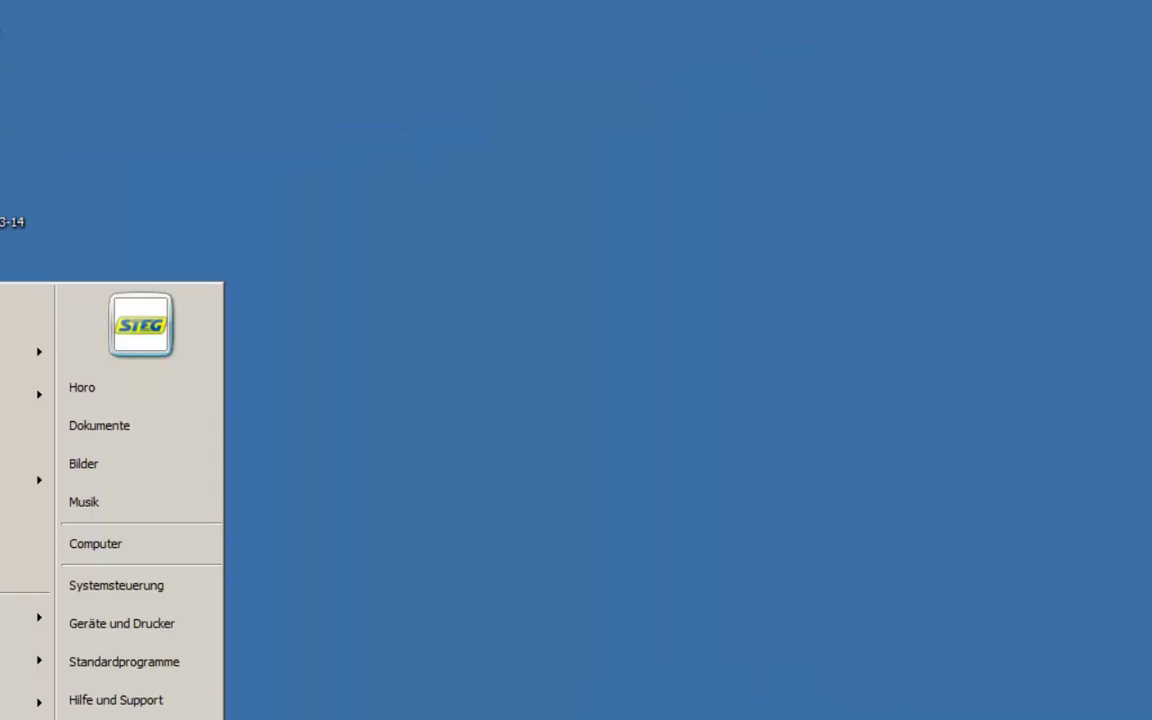
{"action": "key", "text": "Return"}
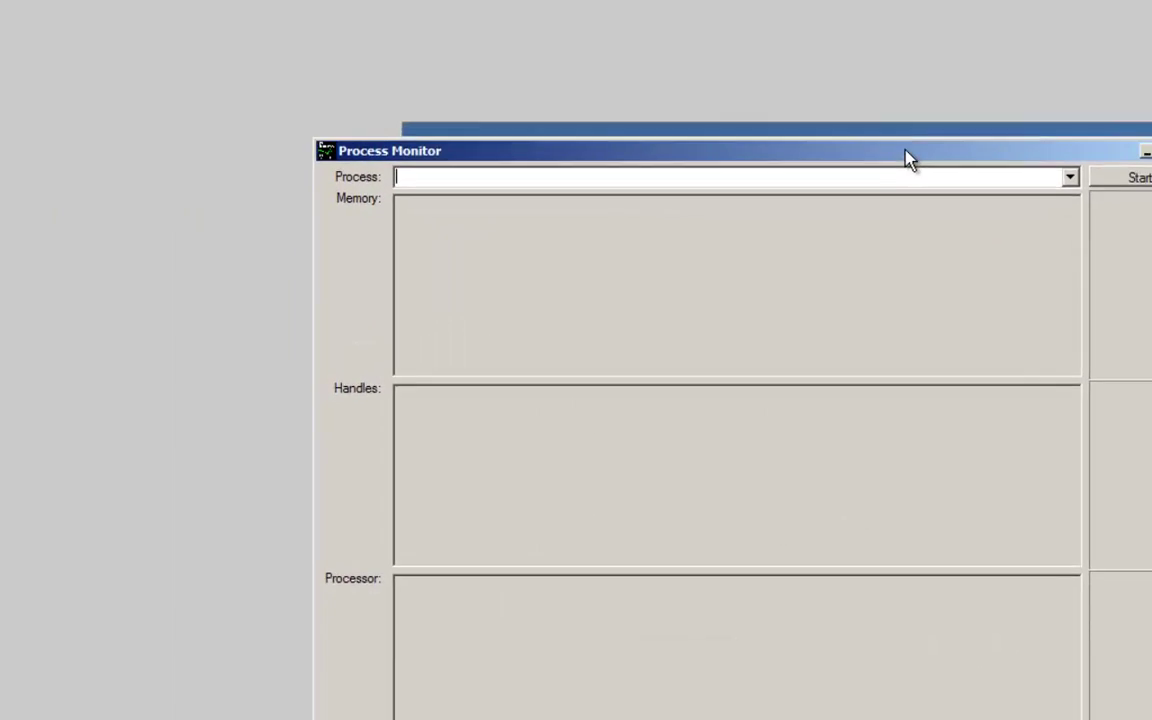
Pick Bryce from Process Monitor's process list and start monitoring it
{"action": "left_click", "coordinate": [941, 93]}
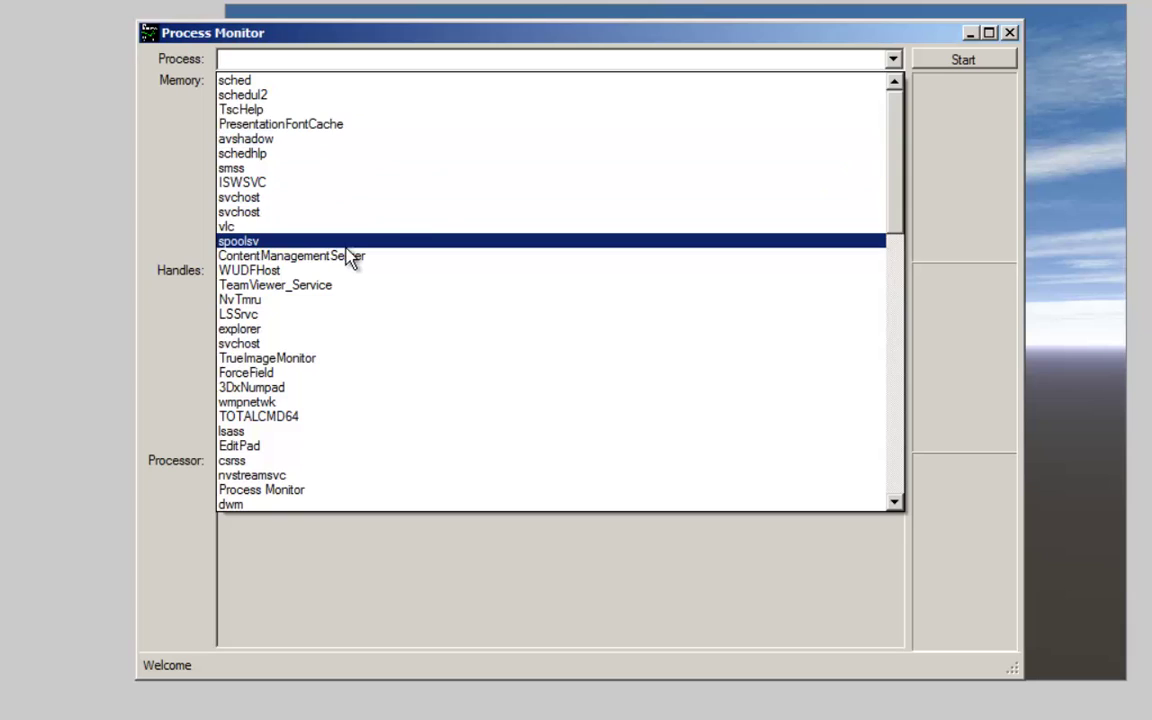
{"action": "scroll", "coordinate": [336, 262], "scroll_direction": "down", "scroll_amount": 3}
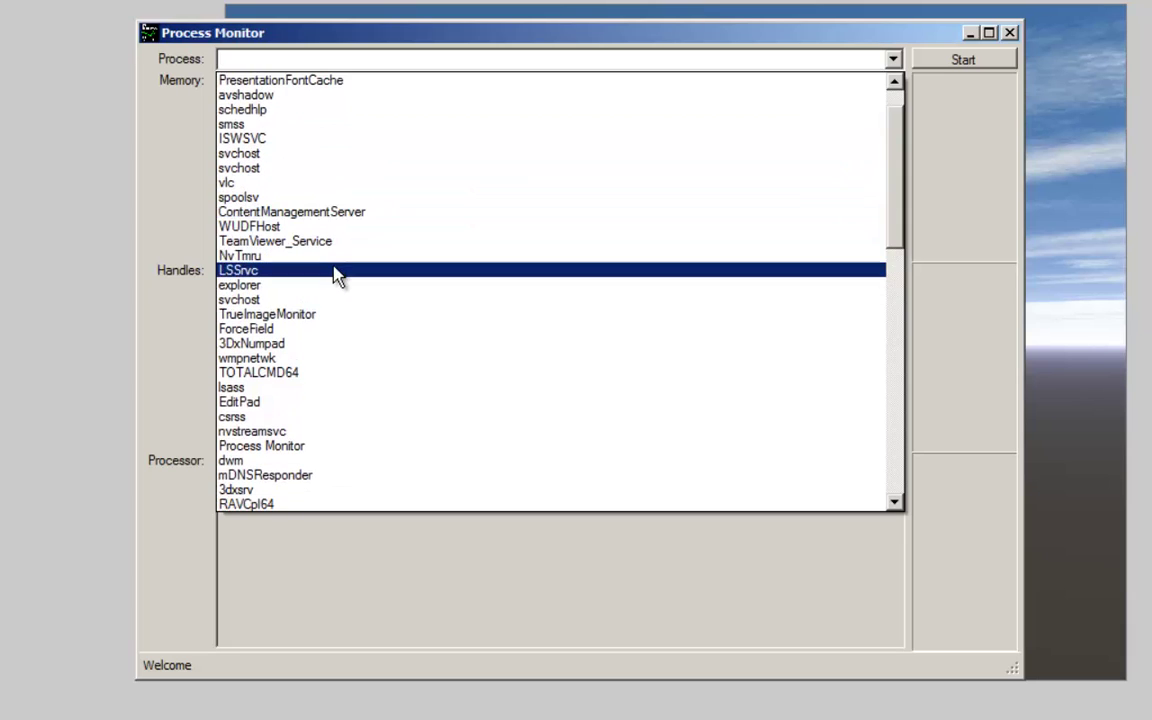
{"action": "scroll", "coordinate": [336, 278], "scroll_direction": "down", "scroll_amount": 6}
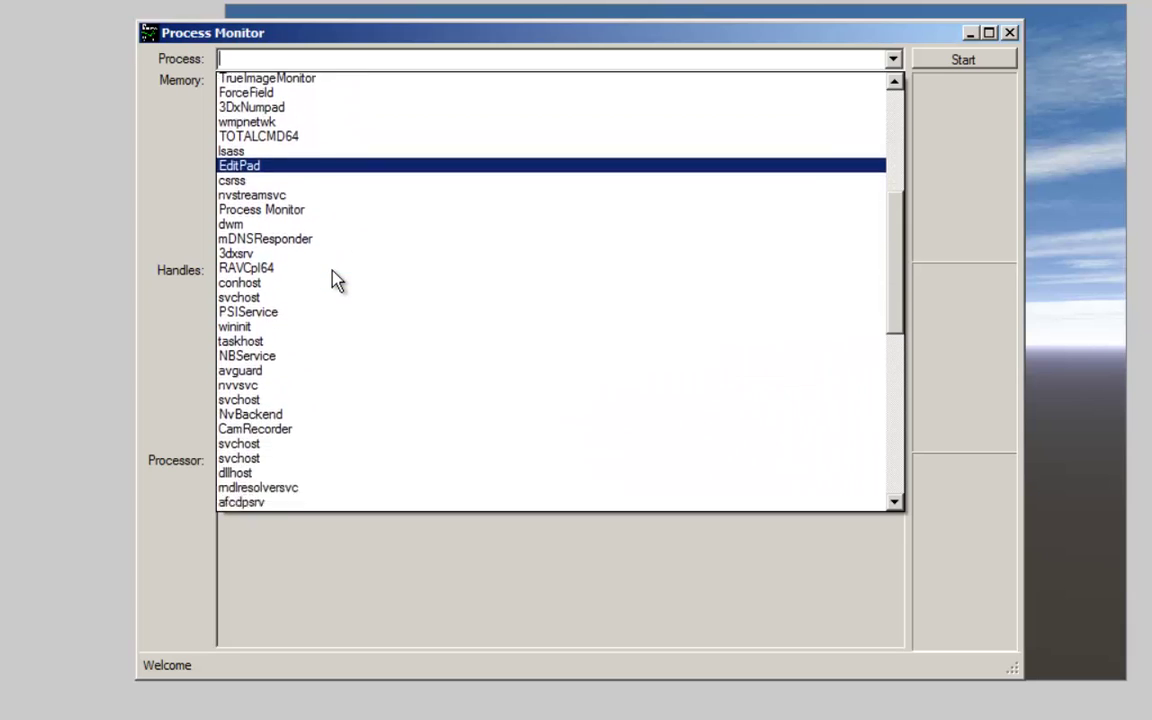
{"action": "scroll", "coordinate": [336, 278], "scroll_direction": "down", "scroll_amount": 5}
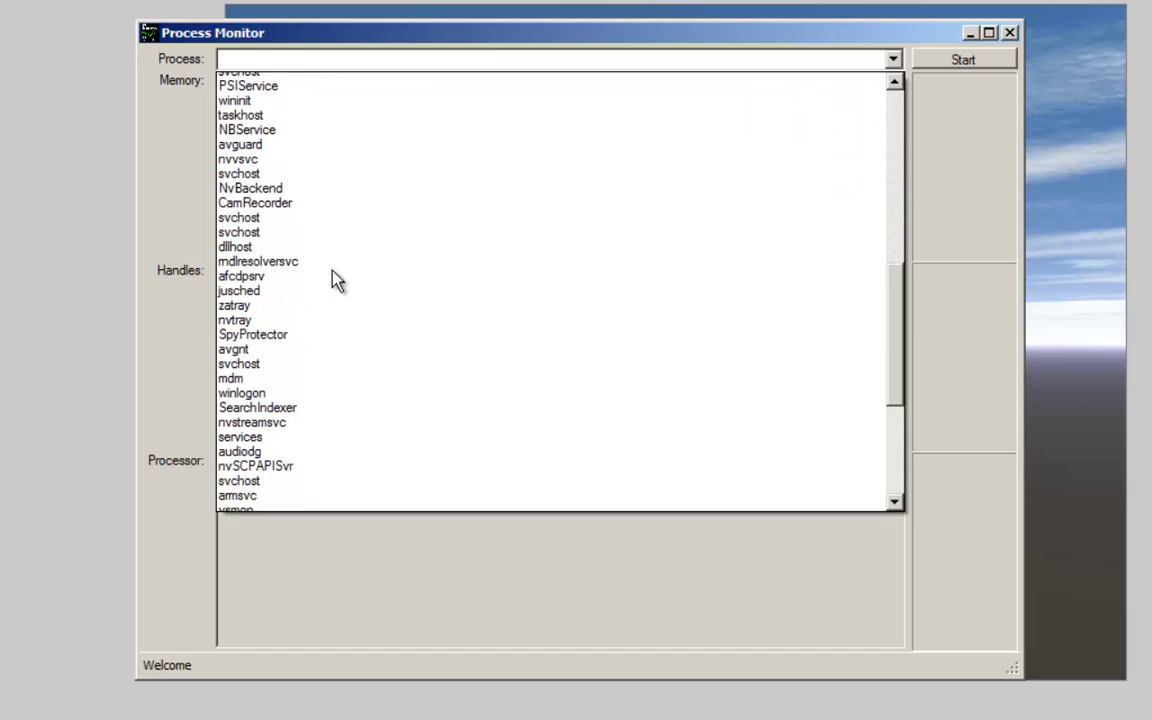
{"action": "scroll", "coordinate": [334, 274], "scroll_direction": "down", "scroll_amount": 4}
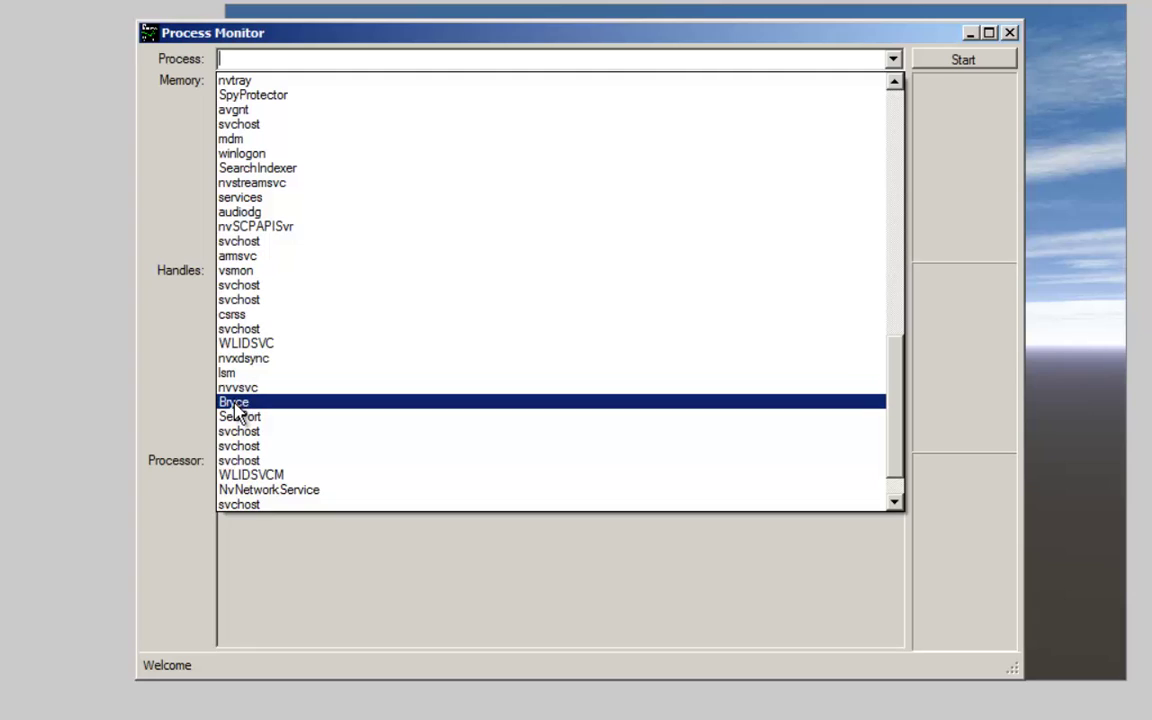
{"action": "left_click", "coordinate": [237, 408]}
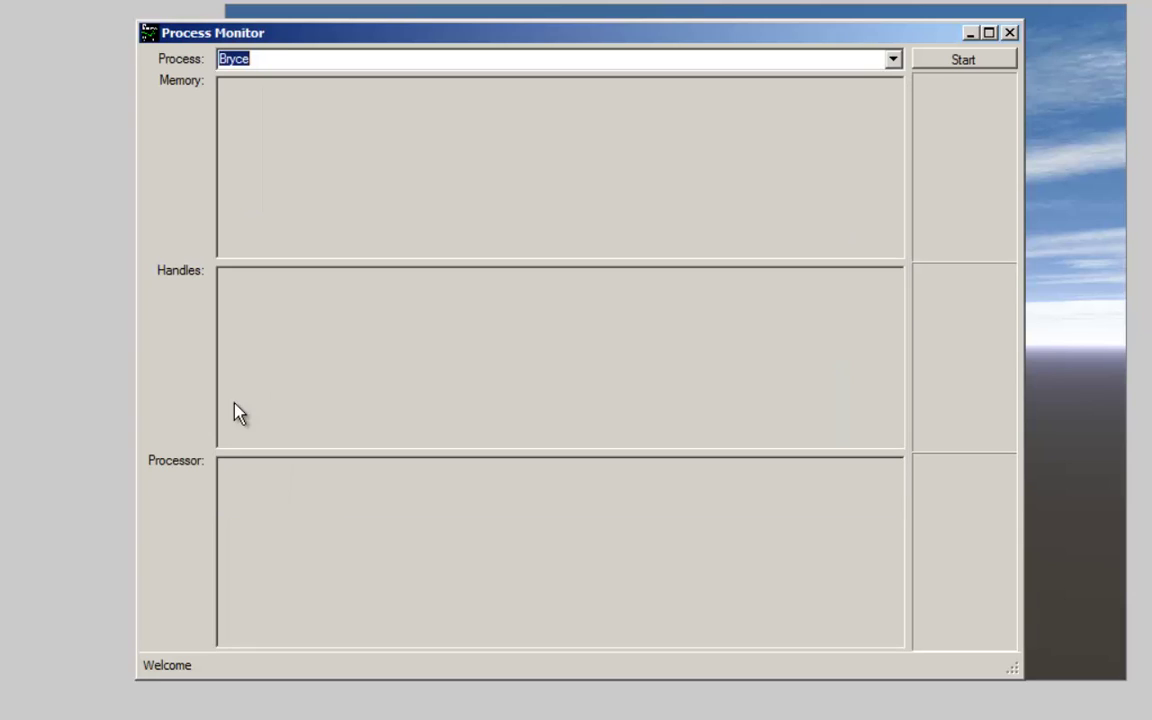
{"action": "left_click", "coordinate": [948, 64]}
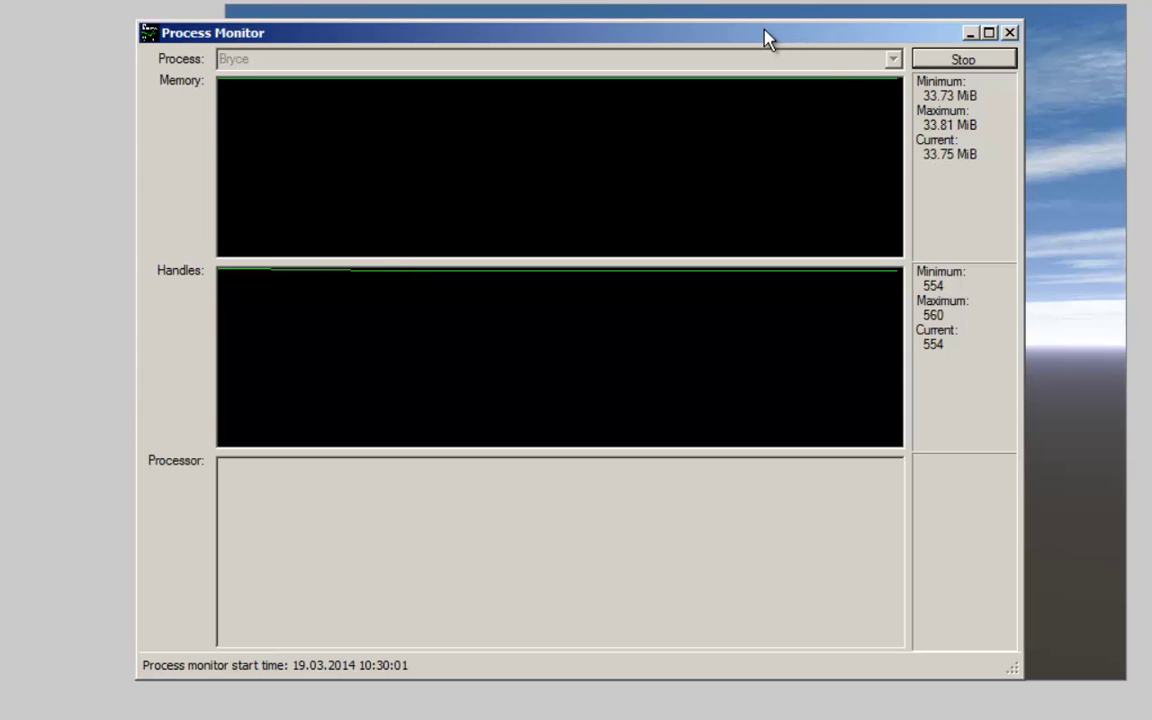
Drag the Process Monitor window off to the left to reveal Bryce's sky scene
{"action": "left_click_drag", "start_coordinate": [766, 37], "coordinate": [0, 38]}
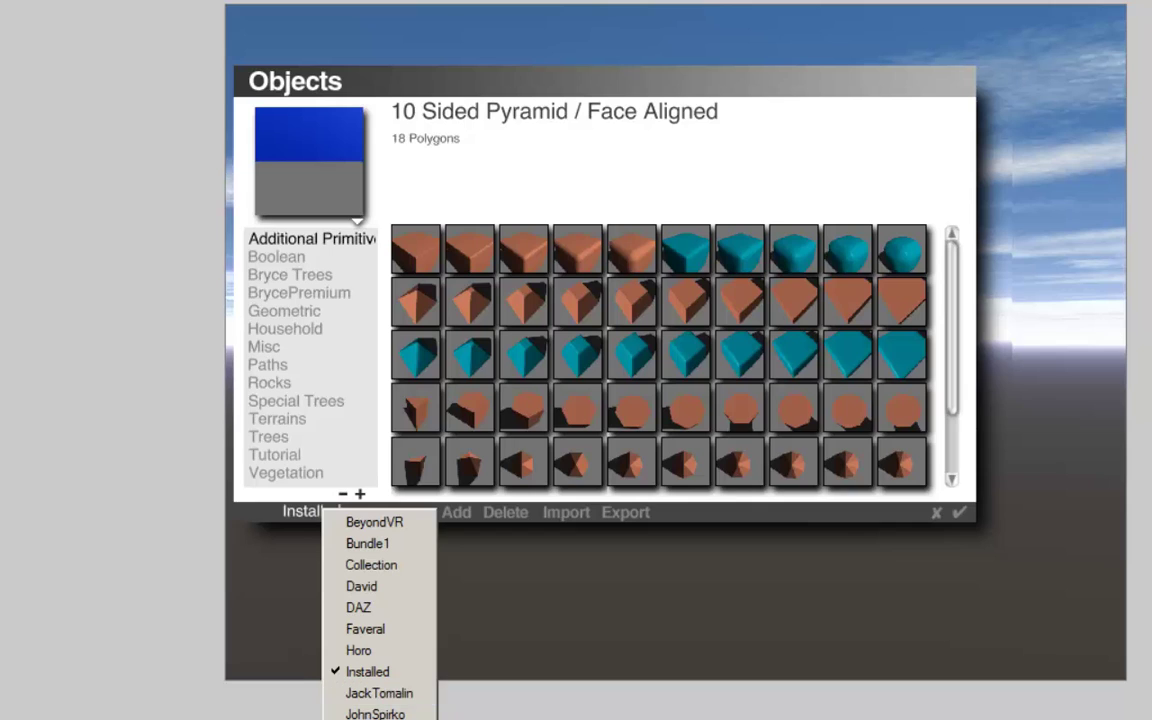
Add xyzrgb_statuette02 from the Stanford > StanfordScans2 object library so two statues render
{"action": "left_click", "coordinate": [372, 717]}
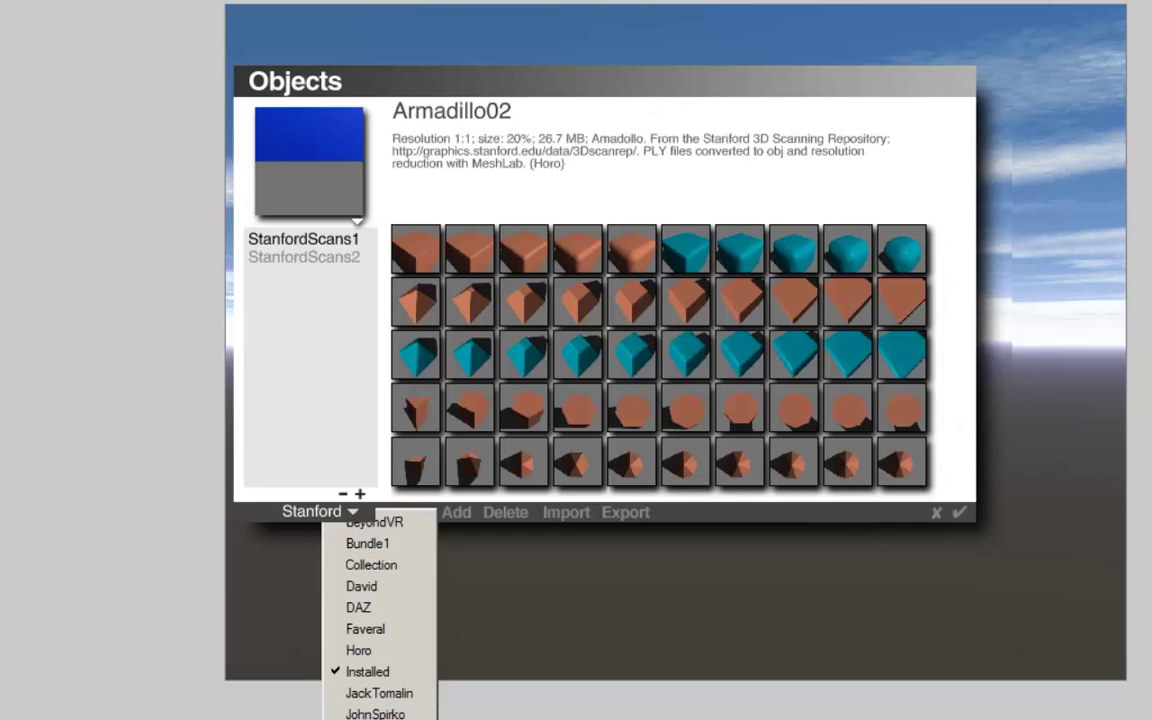
{"action": "left_click", "coordinate": [317, 259]}
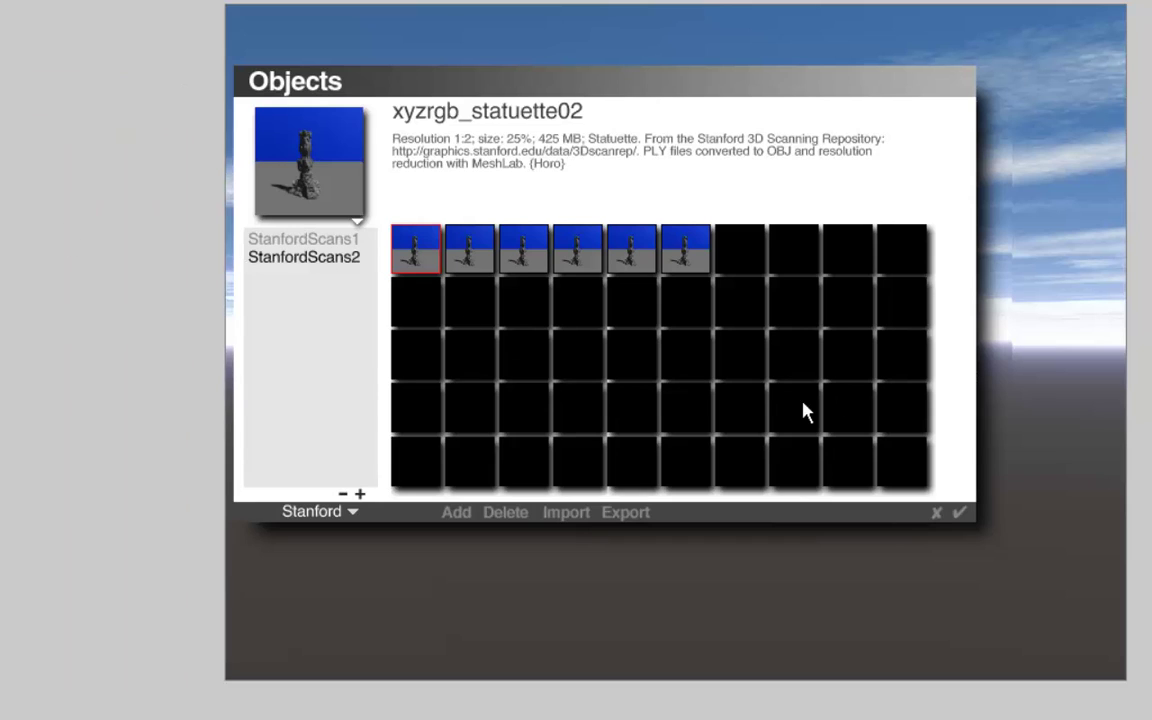
{"action": "left_click", "coordinate": [958, 513]}
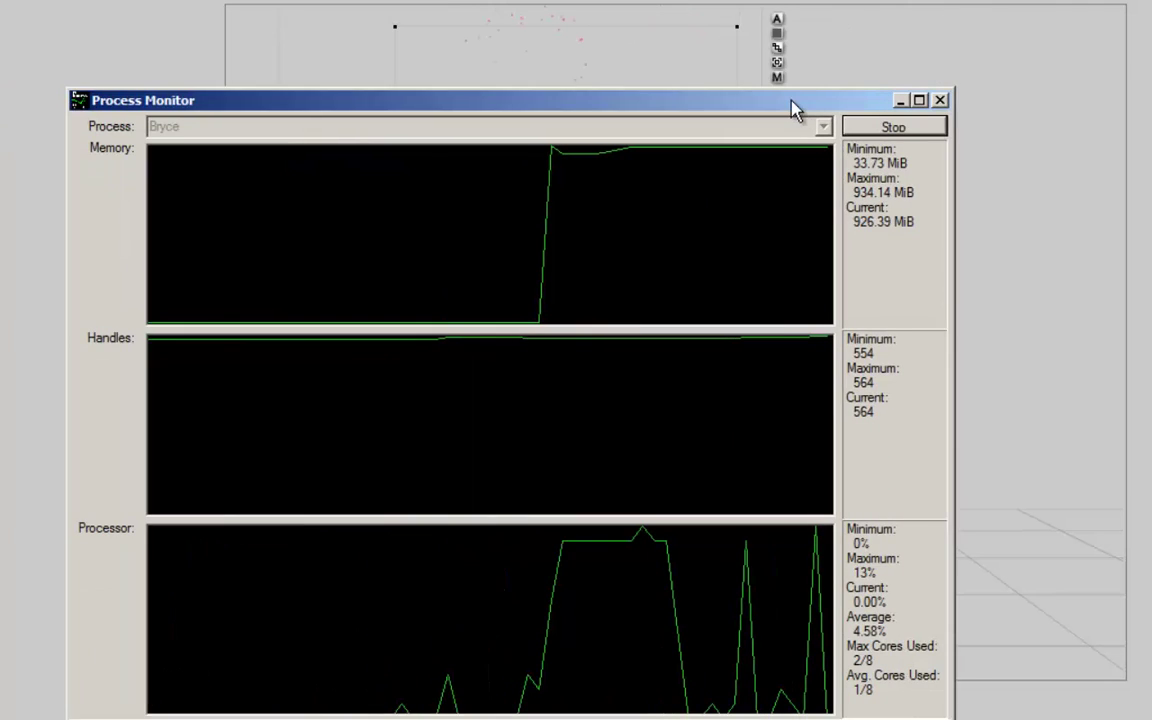
{"action": "left_click_drag", "start_coordinate": [799, 106], "coordinate": [815, 97]}
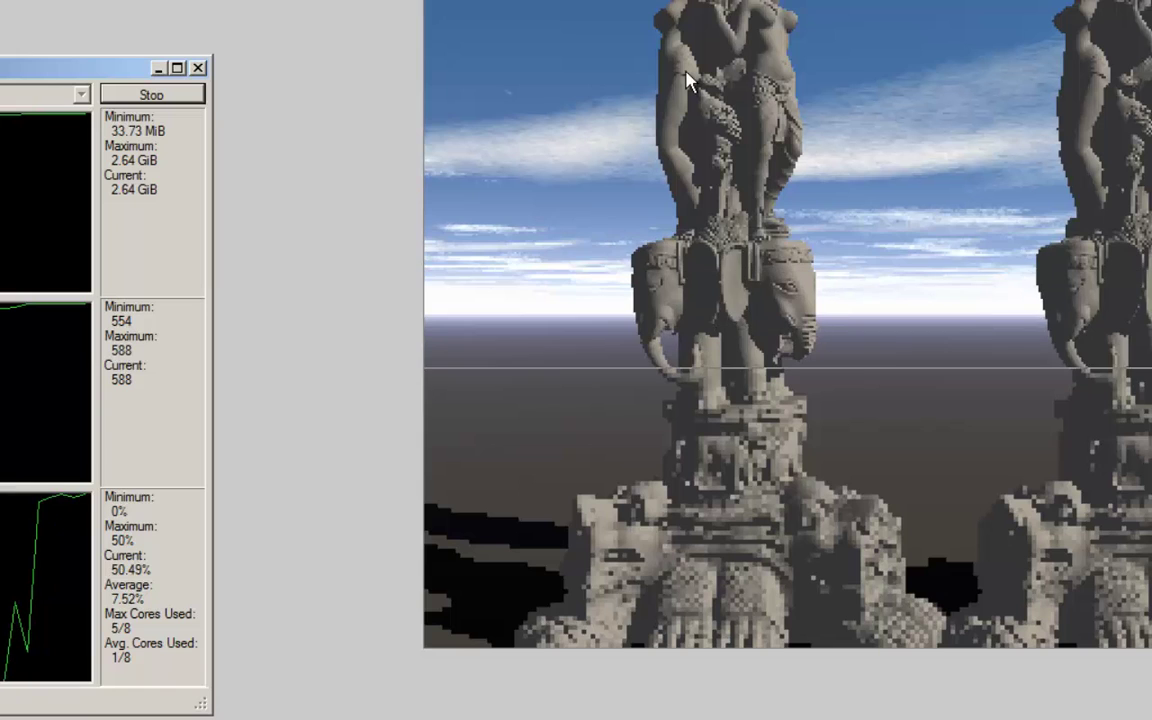
Move Process Monitor to the centre to check Bryce's memory reading of 2.64 GiB
{"action": "left_click_drag", "start_coordinate": [80, 68], "coordinate": [926, 69]}
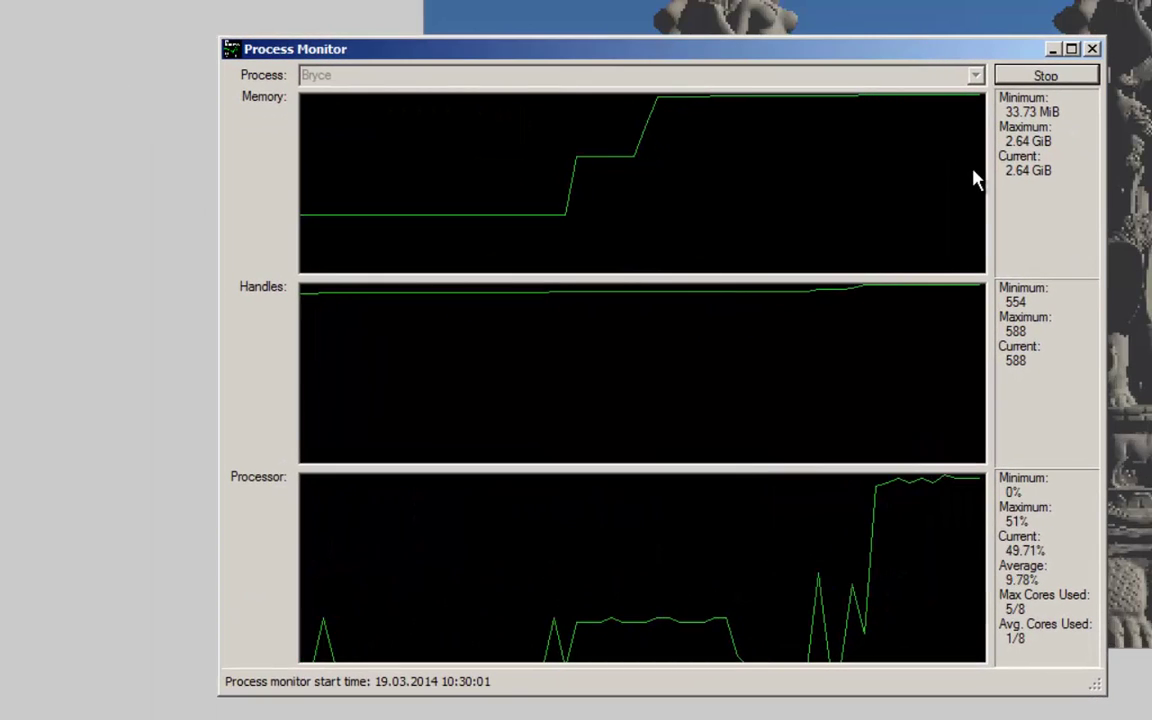